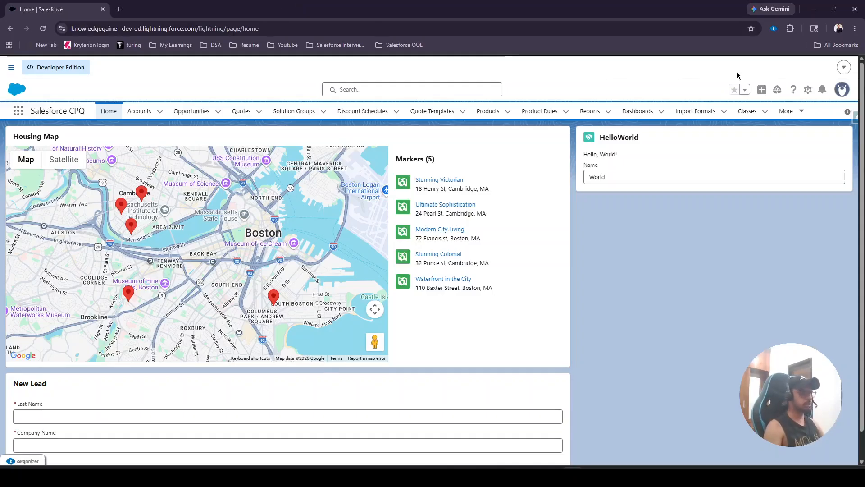
Step: Open Setup, look up "flow", dismiss the security contact notice and go to the Flows list
left_click(810, 92)
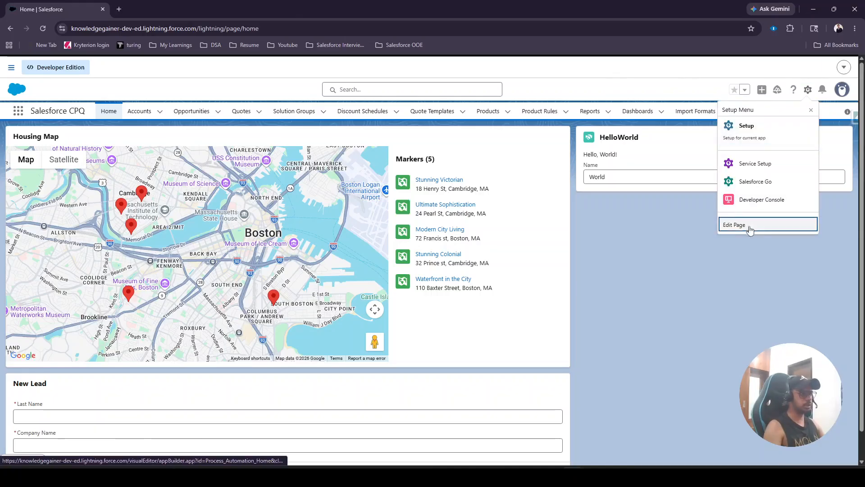
left_click(746, 134)
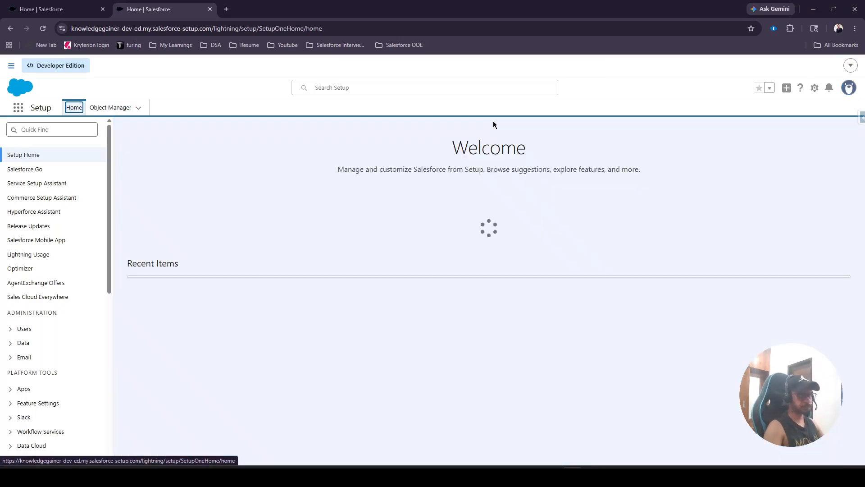
left_click(89, 131)
type("f")
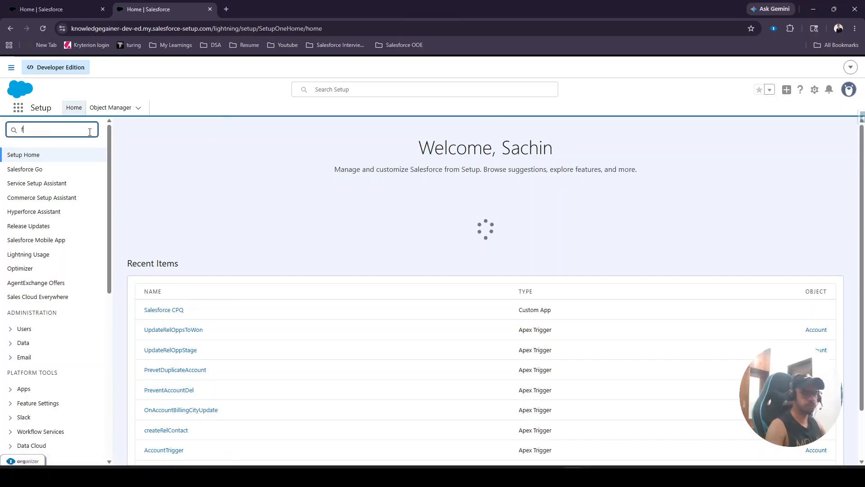
type("low")
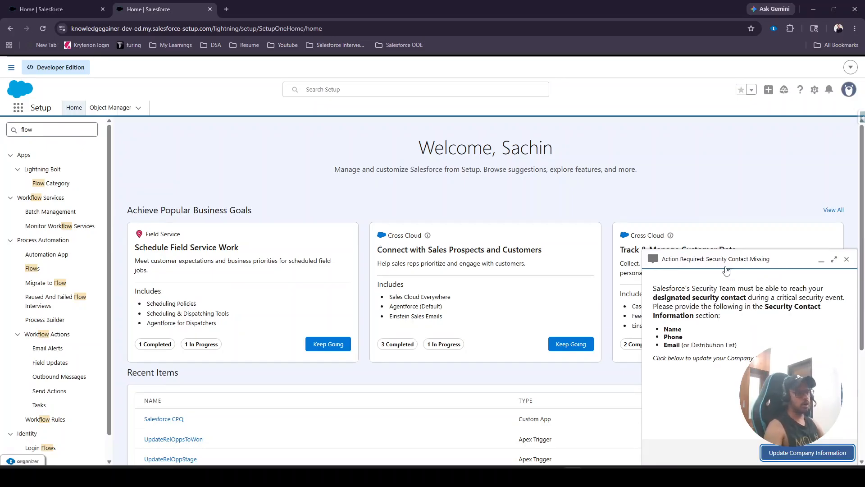
left_click(846, 260)
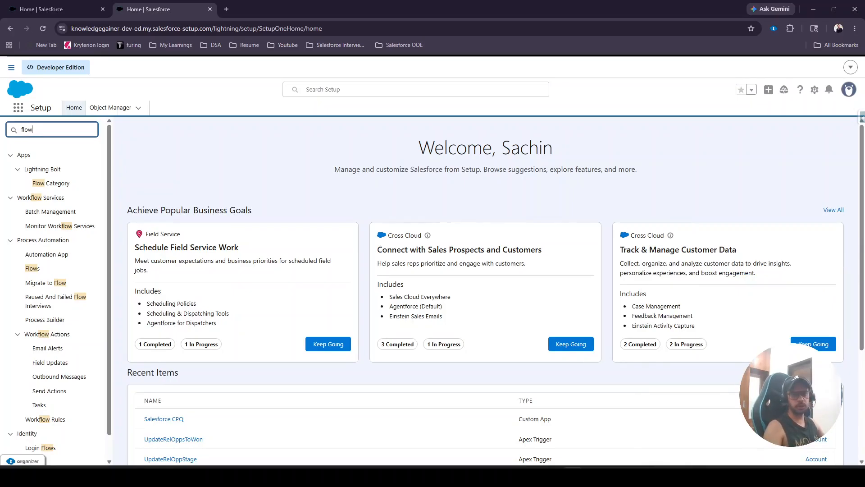
left_click(559, 477)
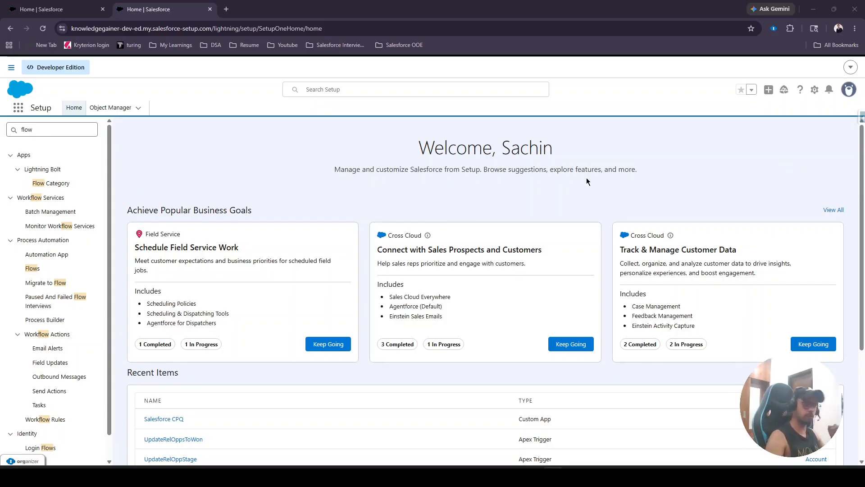
left_click(36, 269)
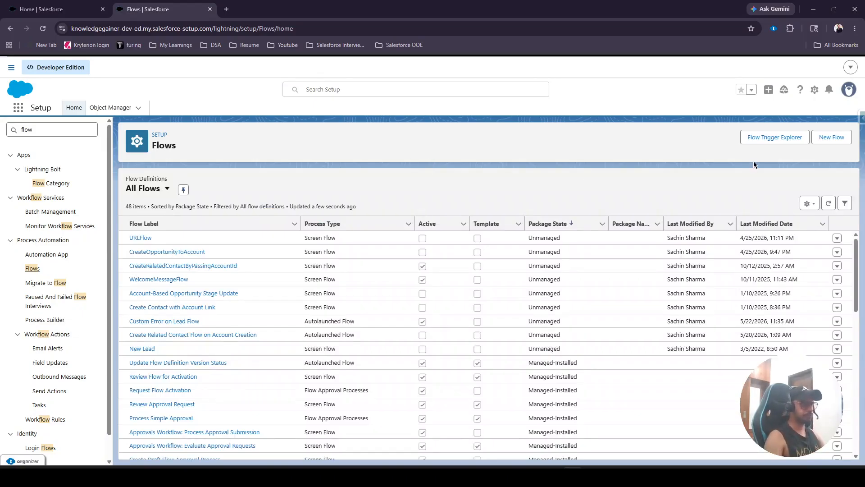
Step: Open Custom Error on Lead Flow from Flow Trigger Explorer and show the details of its Error custom error element
left_click(779, 140)
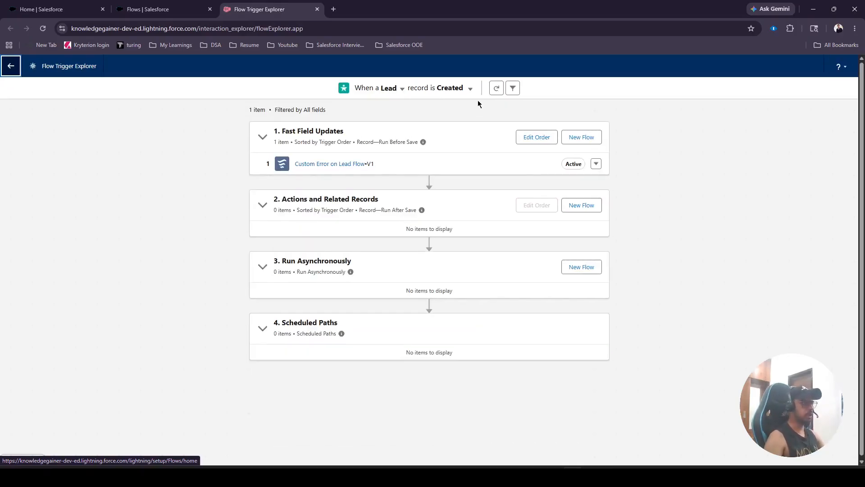
left_click(326, 164)
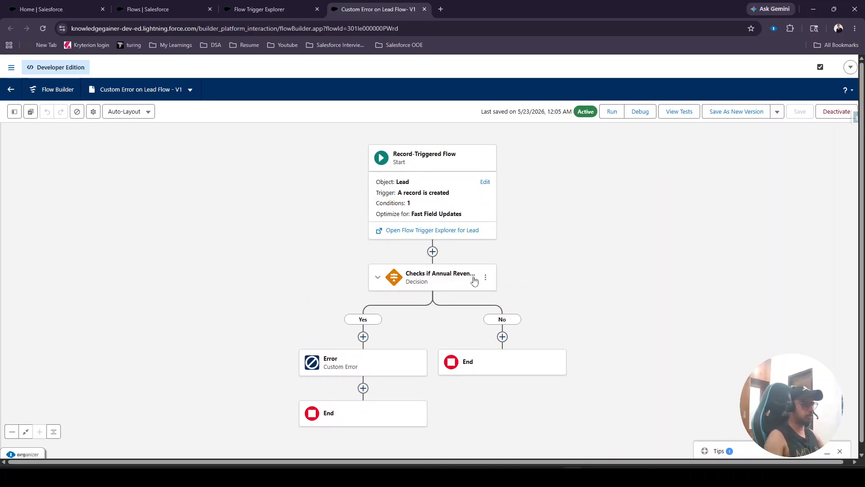
scroll(500, 246, "down", 1)
left_click(356, 299)
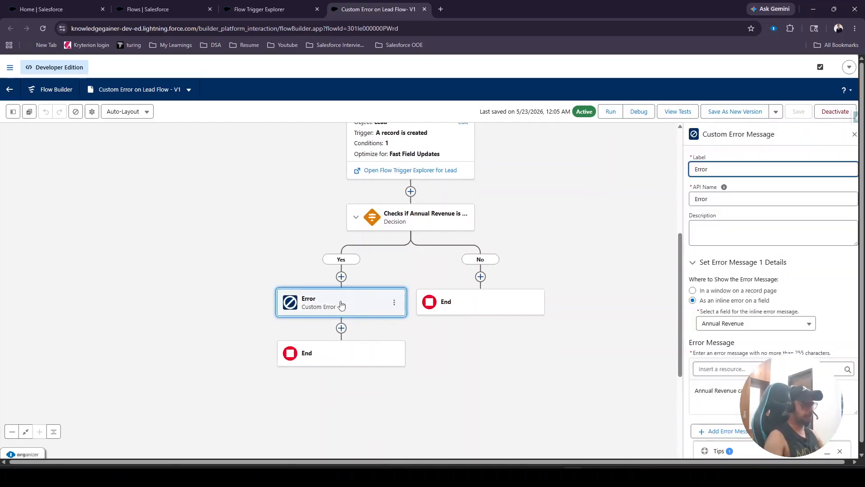
scroll(666, 379, "down", 1)
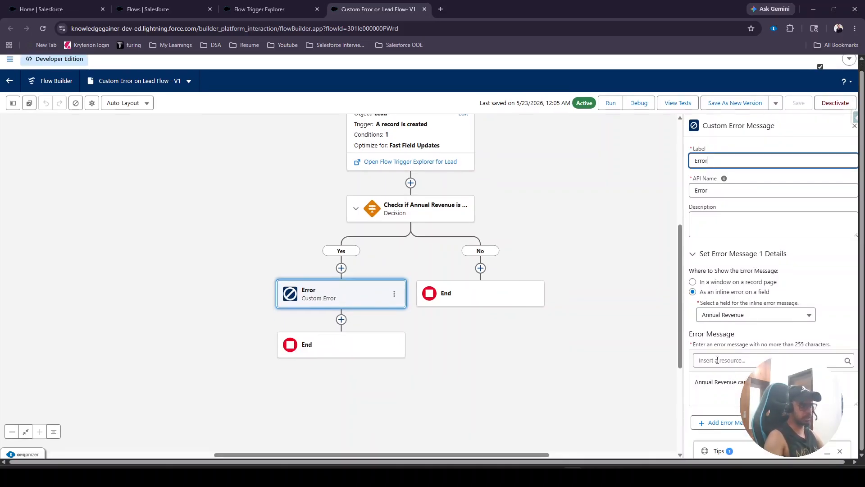
Step: Return to Setup, look up "custom la" and open the Custom Labels page
left_click(221, 4)
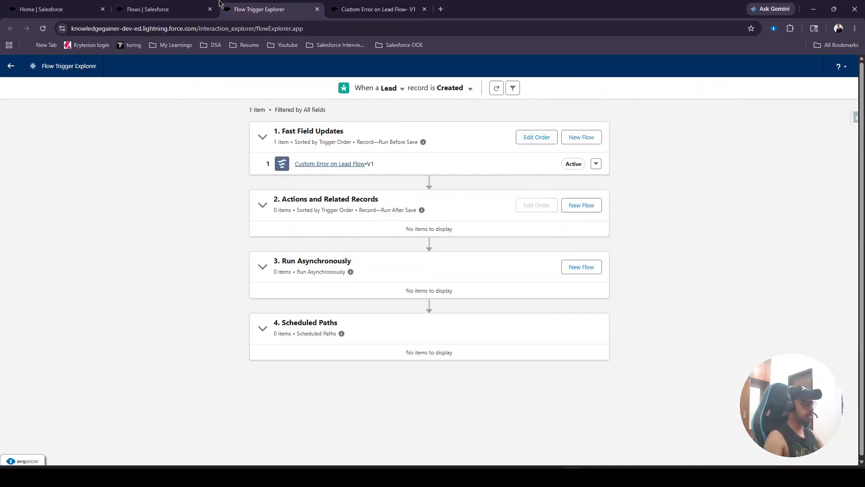
left_click(194, 6)
left_click(373, 13)
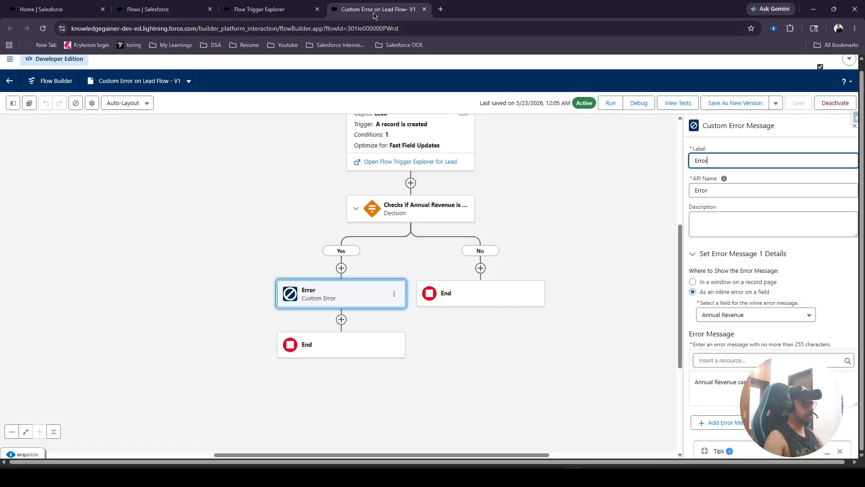
left_click(51, 5)
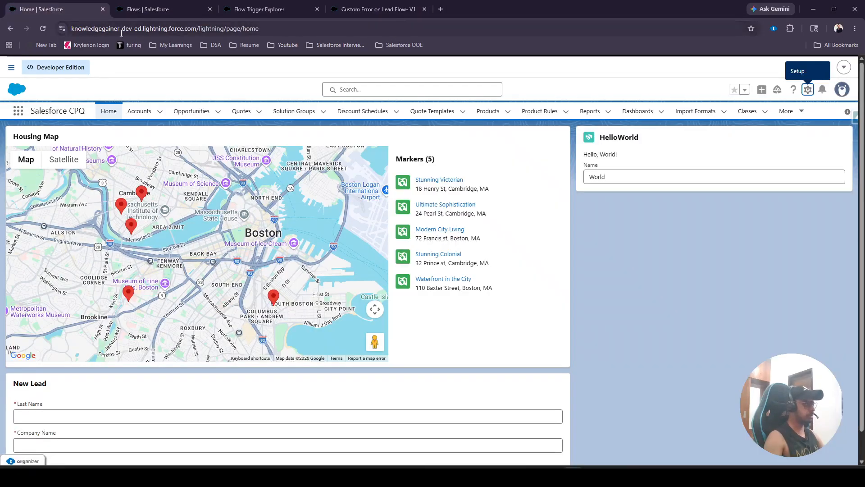
left_click(171, 4)
left_click(60, 128)
key("BackSpace")
key("BackSpace")
key("BackSpace")
key("BackSpace")
type("custom")
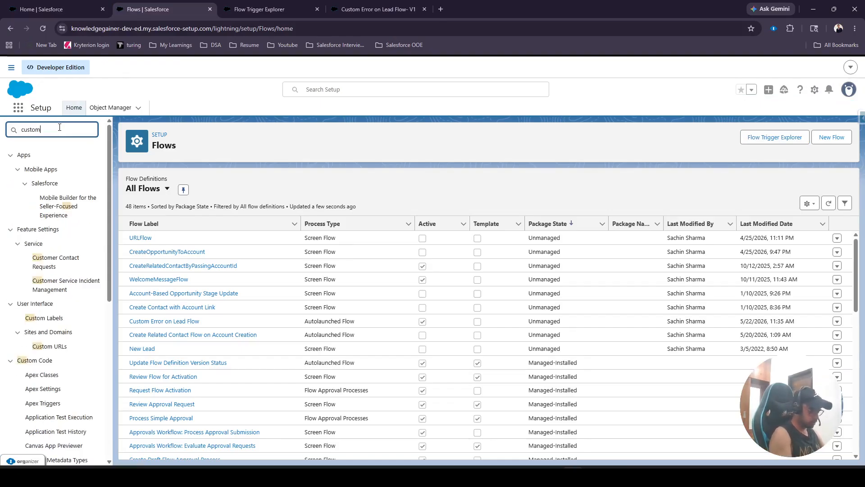
left_click(38, 171)
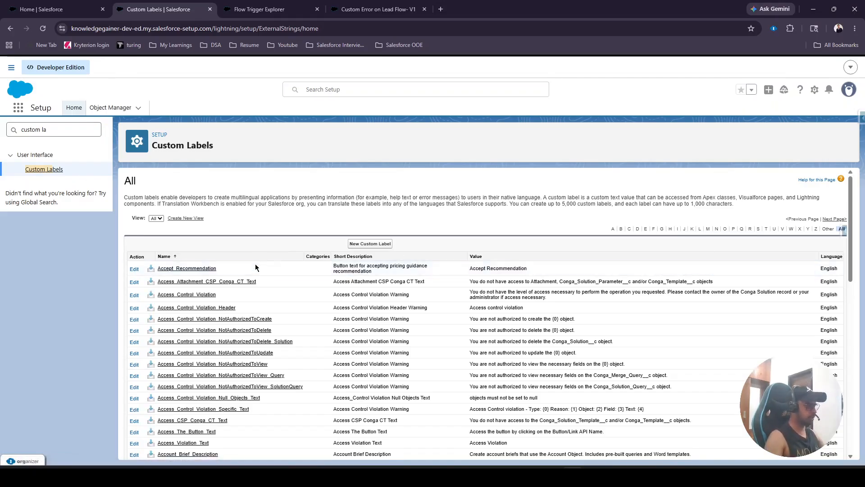
Step: Start a new custom label with the short description "Lead Industry Error Message" and let its name fill in
scroll(255, 267, "down", 15)
scroll(270, 271, "up", 15)
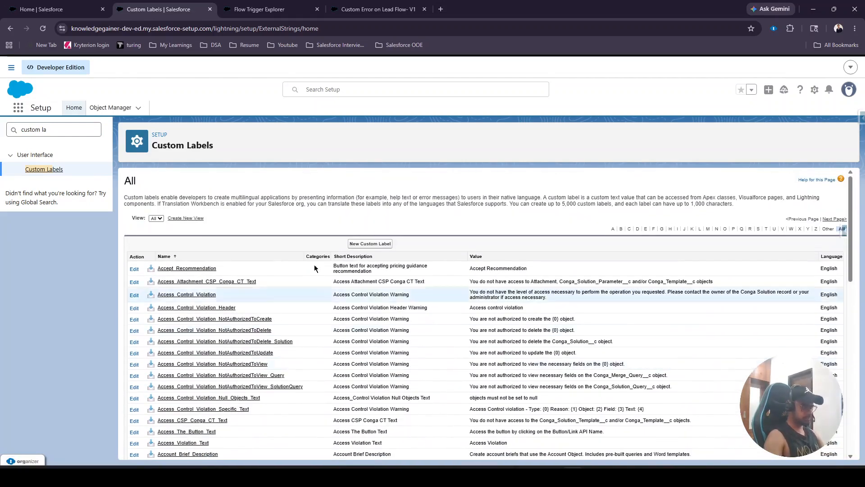
scroll(338, 315, "down", 10)
scroll(347, 333, "up", 5)
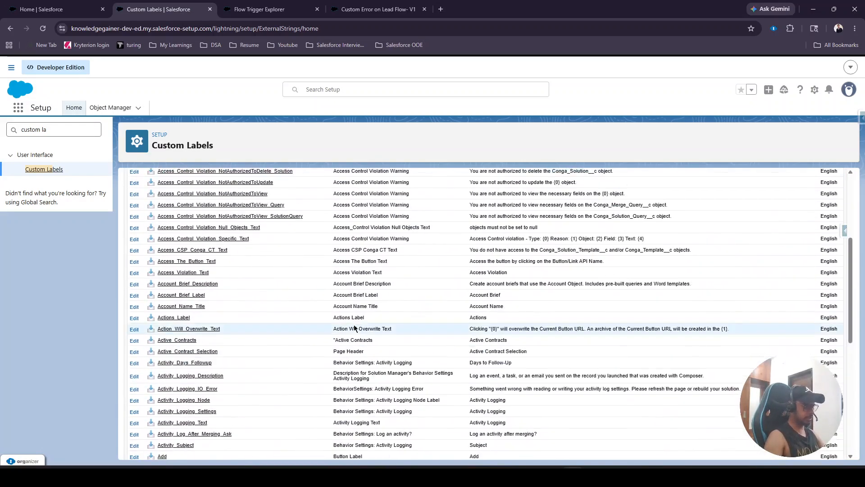
scroll(356, 316, "up", 4)
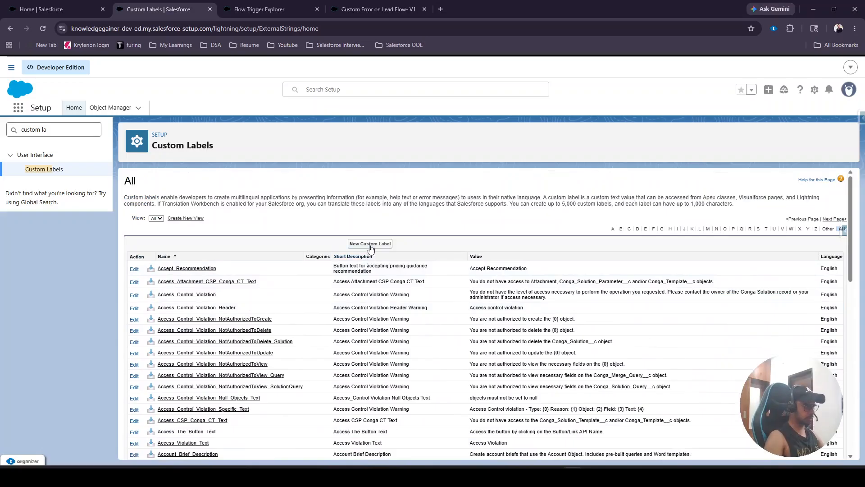
left_click(370, 244)
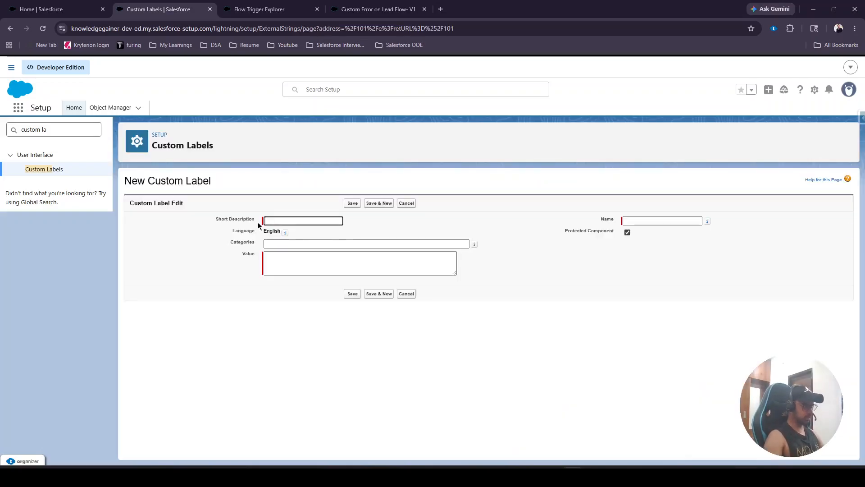
type("Lead")
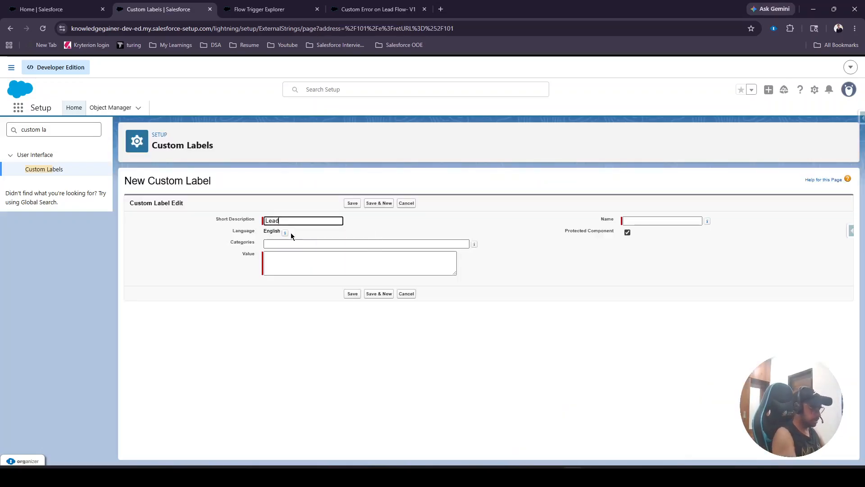
type(" Error Messa")
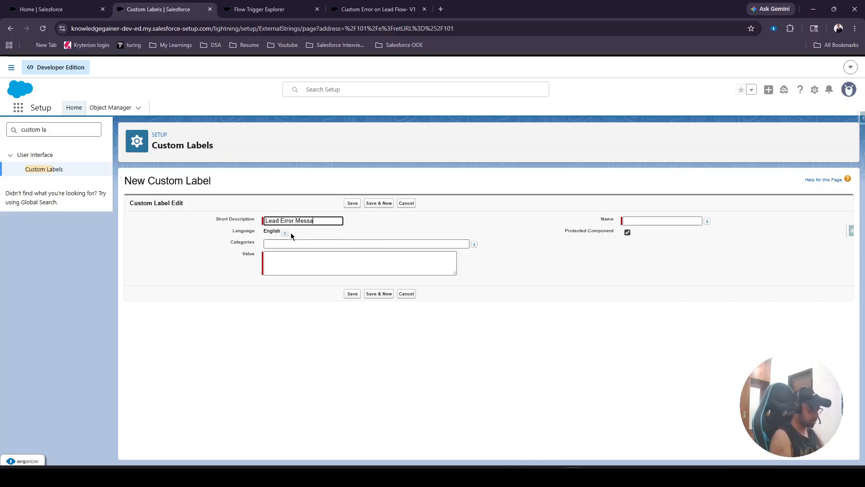
key("Left")
key("Left")
key("Left")
key("Left")
key("Left")
key("Left")
key("Left")
key("Left")
key("Left")
key("Left")
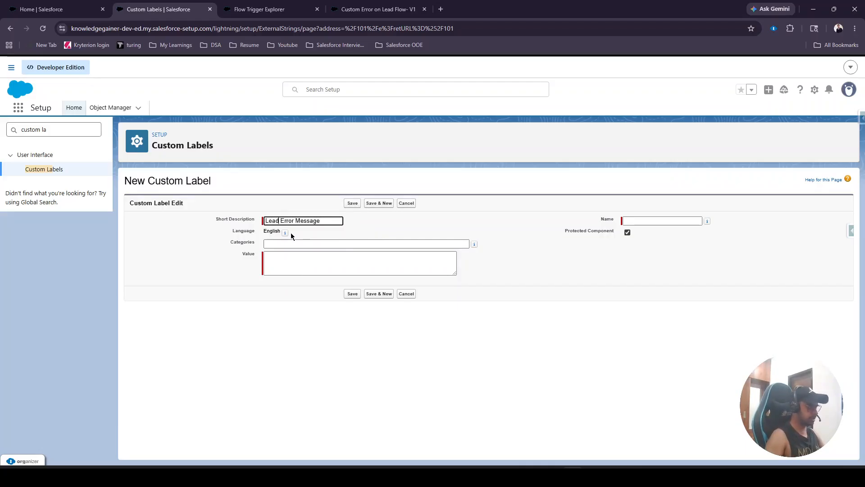
type("Industry")
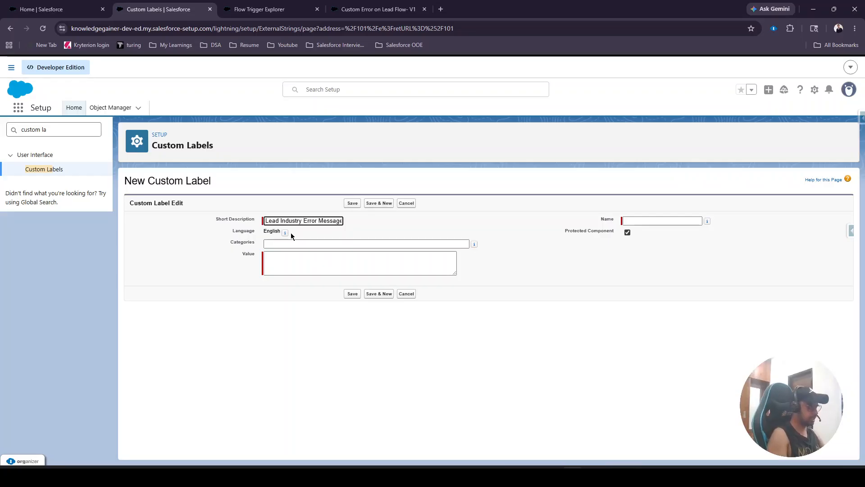
left_click(375, 228)
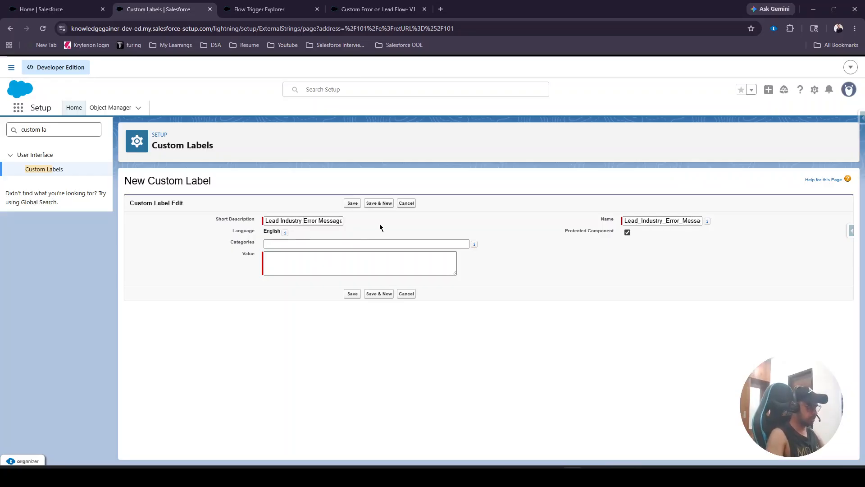
Step: Copy the flow's error message "Annual Revenue cannot be blank for banking industry" into the custom label's value and save the label
left_click(376, 9)
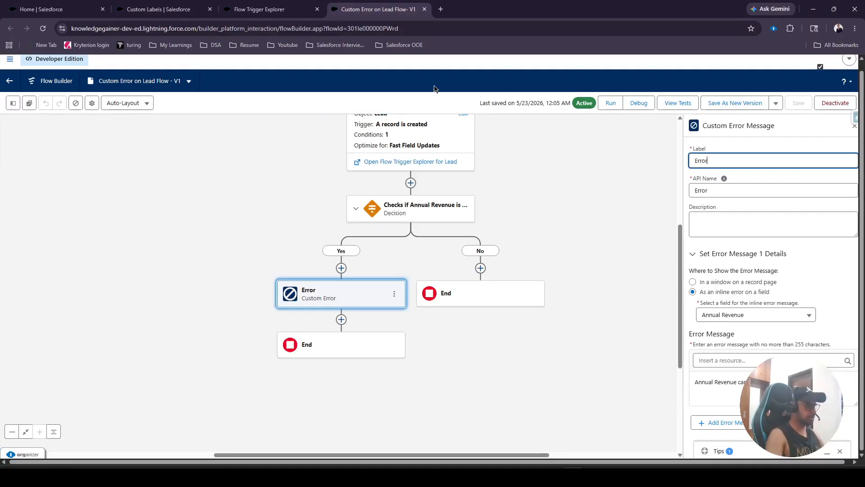
left_click(841, 383)
key("ctrl+a")
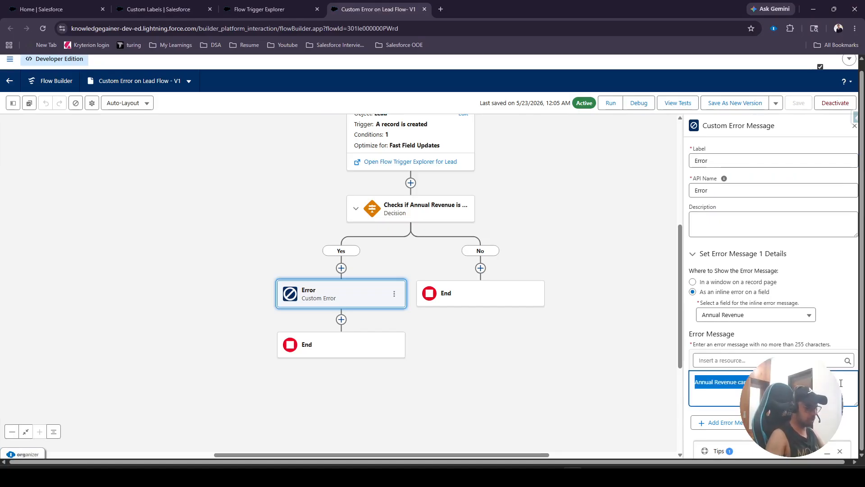
left_click(262, 9)
left_click(184, 5)
left_click(284, 264)
type("Annual Revenue cannot be blank for banking industry")
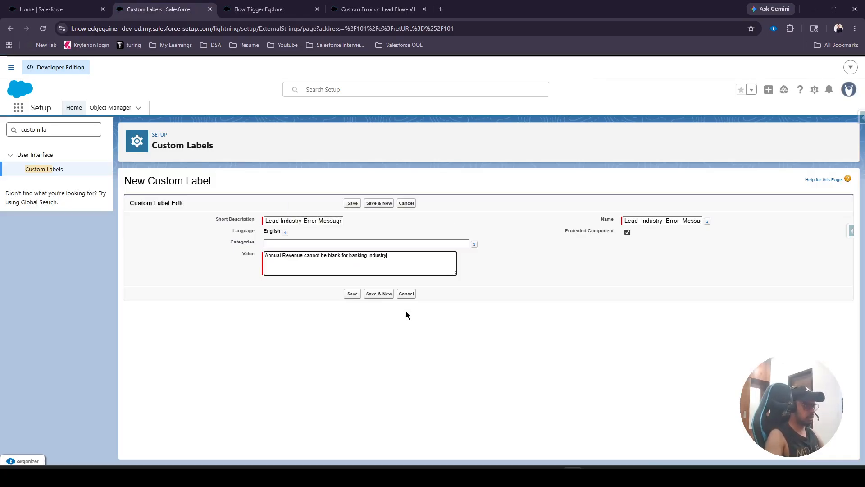
left_click(352, 294)
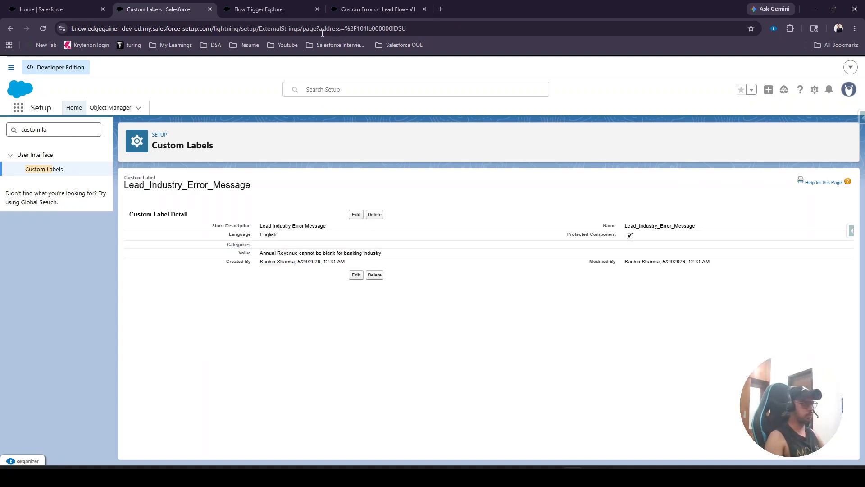
Step: Return to Flow Builder and save Custom Error on Lead Flow as a new version under the same flow label
left_click(378, 9)
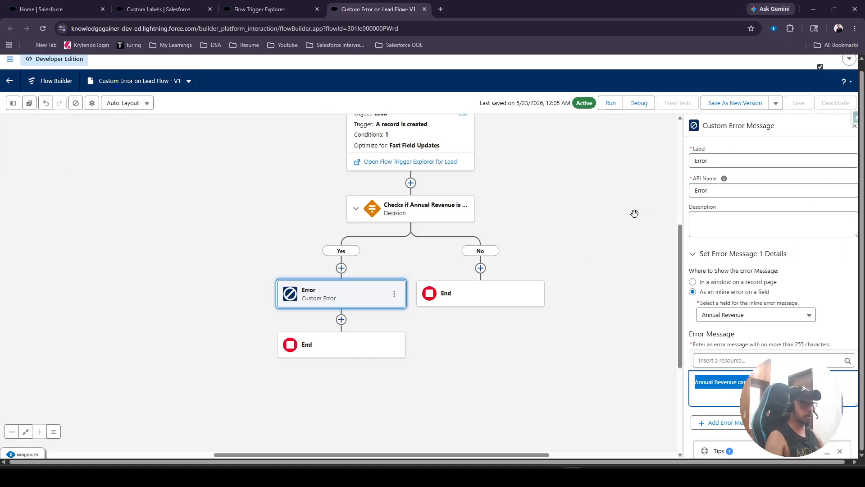
scroll(648, 332, "down", 4)
scroll(649, 332, "up", 4)
left_click(739, 103)
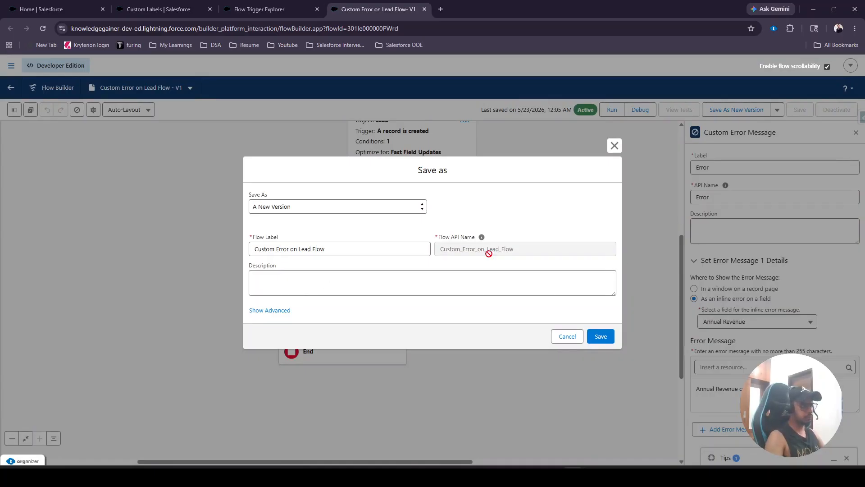
left_click(601, 336)
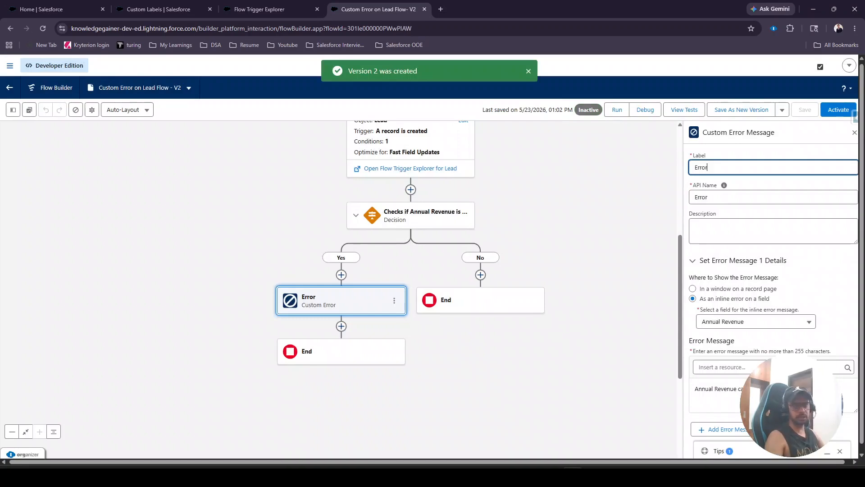
Step: Check the Error element's message text against the value of the Lead_Industry_Error_Message custom label by searching for it on the label's Setup page
left_click_drag(792, 407, 63, 397)
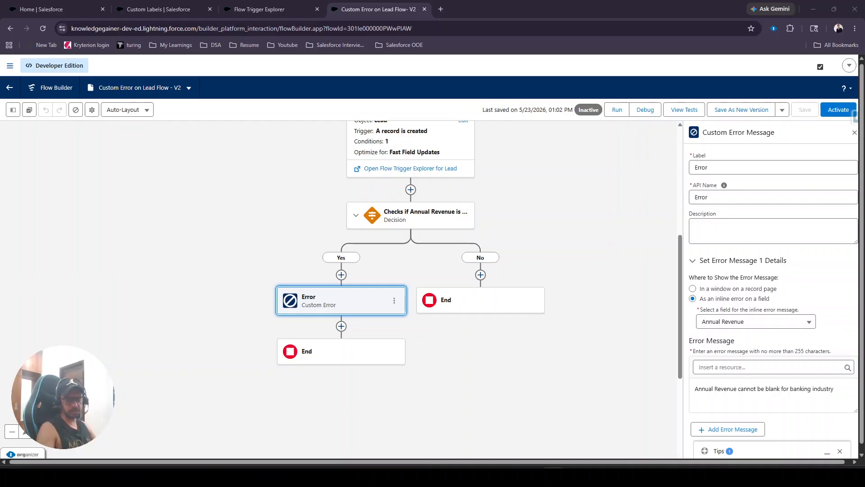
scroll(786, 386, "down", 1)
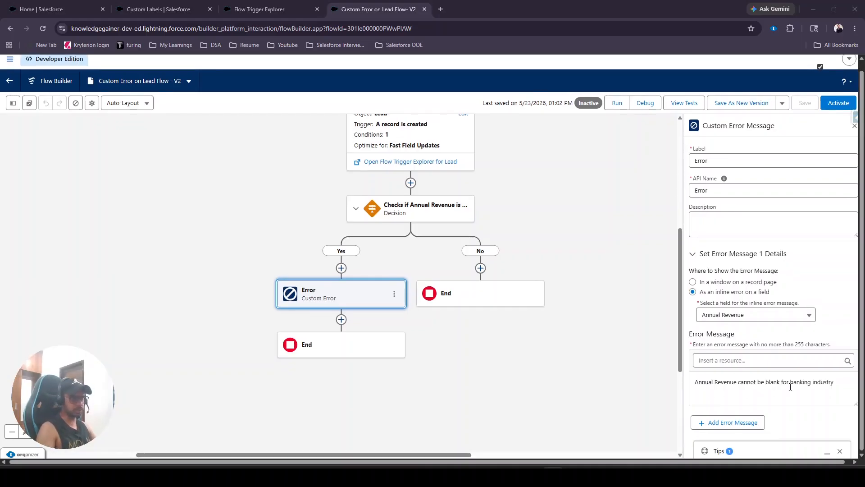
left_click(848, 385)
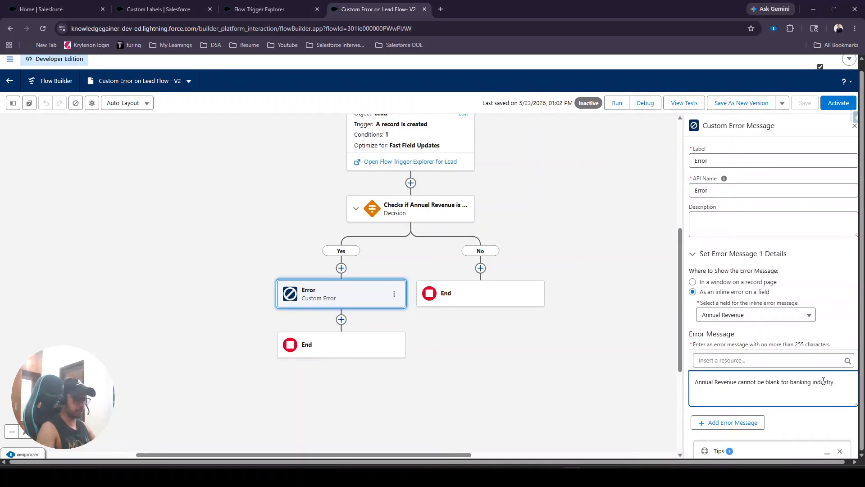
key("ctrl+a")
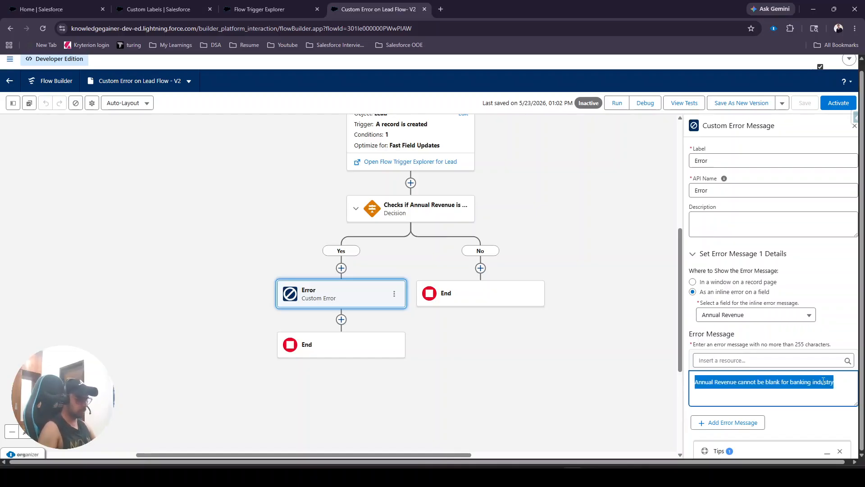
left_click(290, 6)
left_click(198, 4)
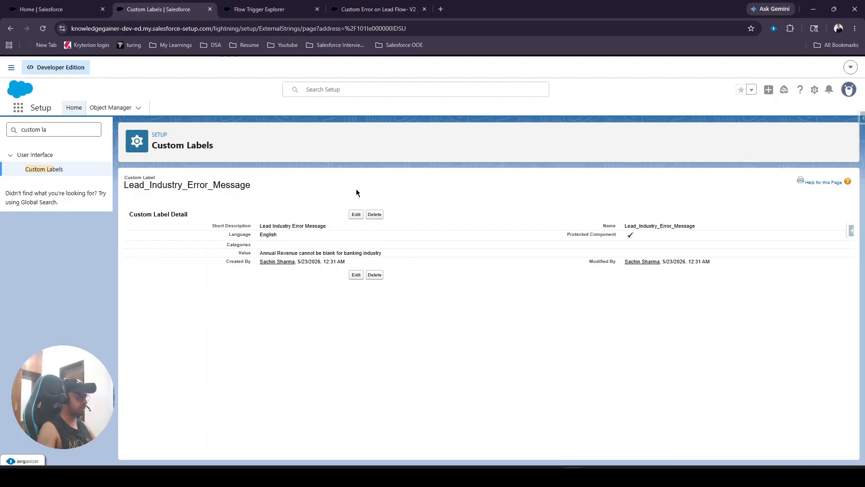
key("ctrl+f")
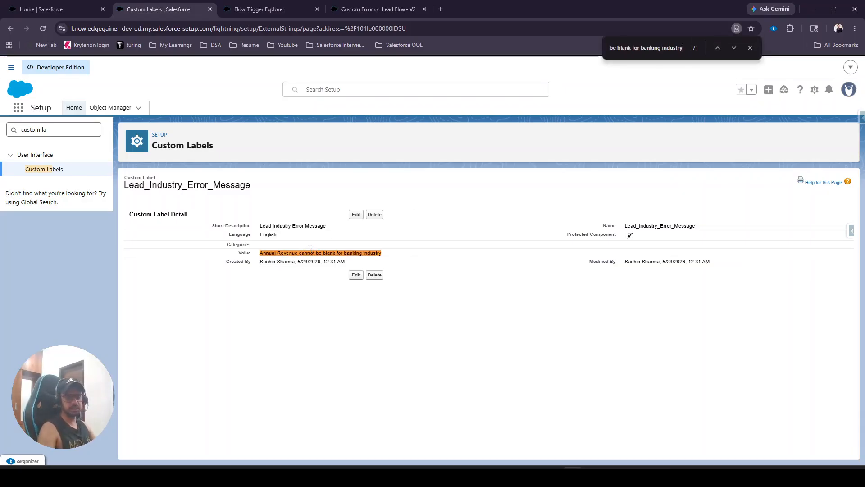
Step: Return to Custom Error on Lead Flow and clear the Error element's hard-coded error message
left_click(346, 6)
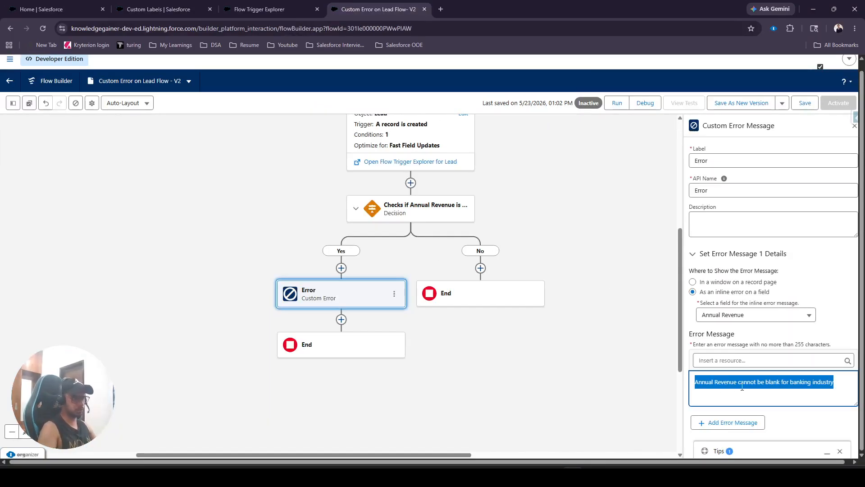
key("BackSpace")
left_click(600, 379)
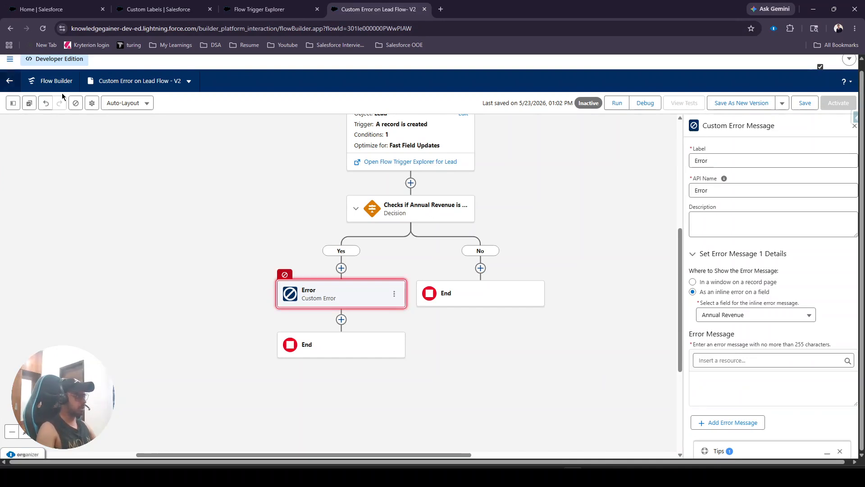
Step: Try to find the new custom label for the error message by searching "lead" under the $Label global variable, and clear the resource entry
left_click(740, 359)
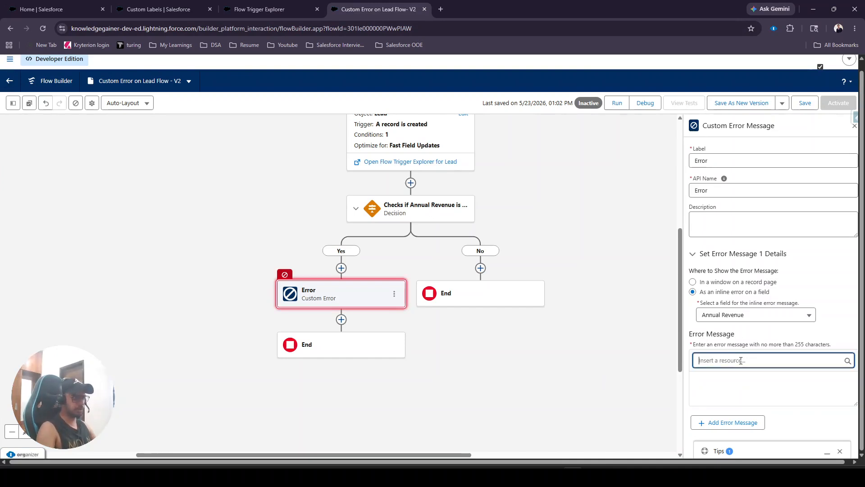
left_click(730, 332)
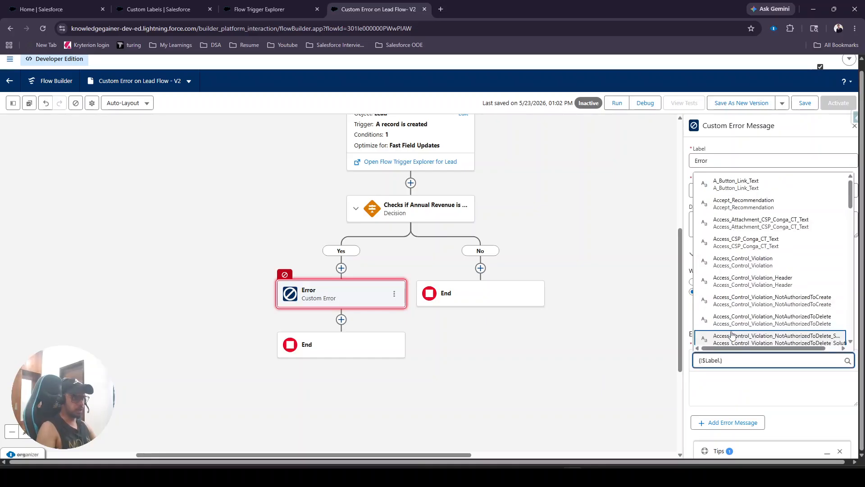
type("lea")
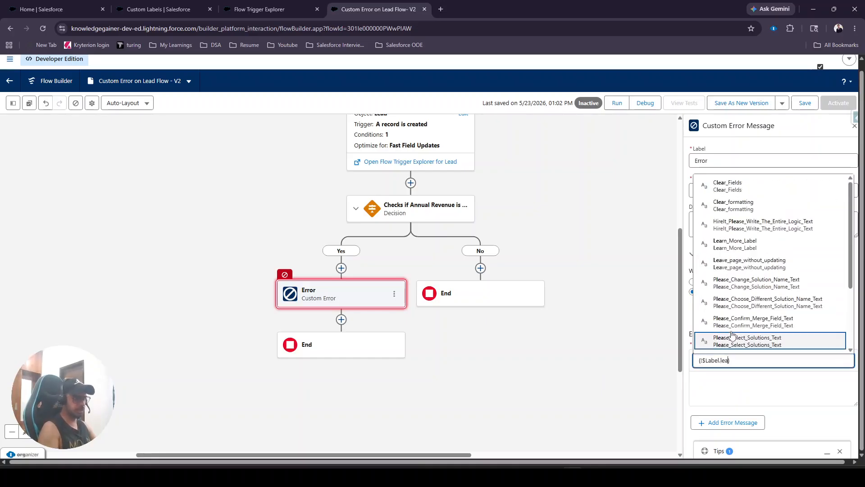
type("d")
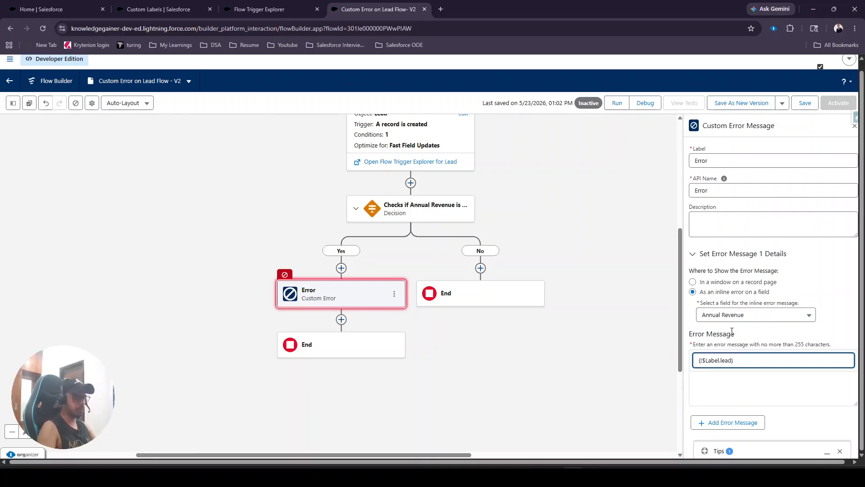
key("BackSpace")
key("BackSpace")
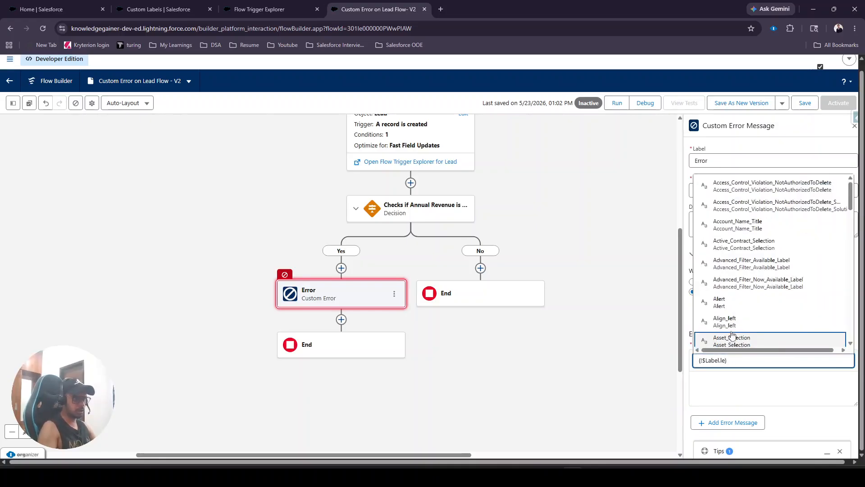
key("BackSpace")
key("BackSpace")
key("ctrl+a")
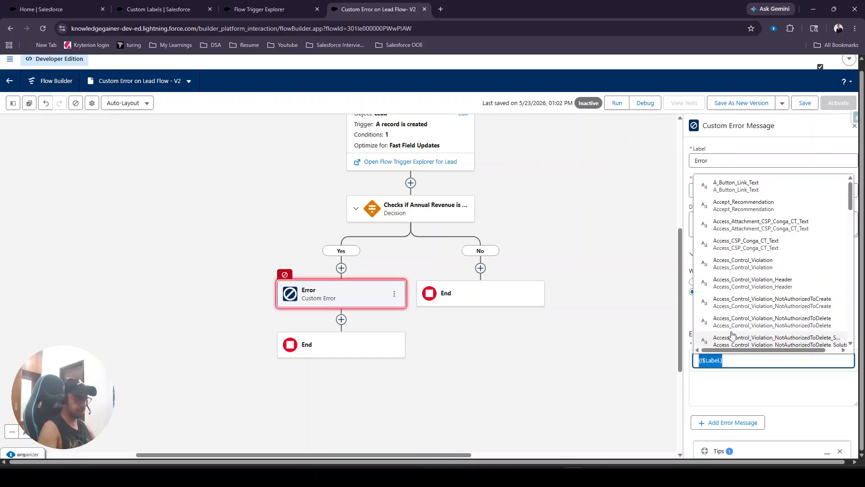
key("BackSpace")
left_click(537, 237)
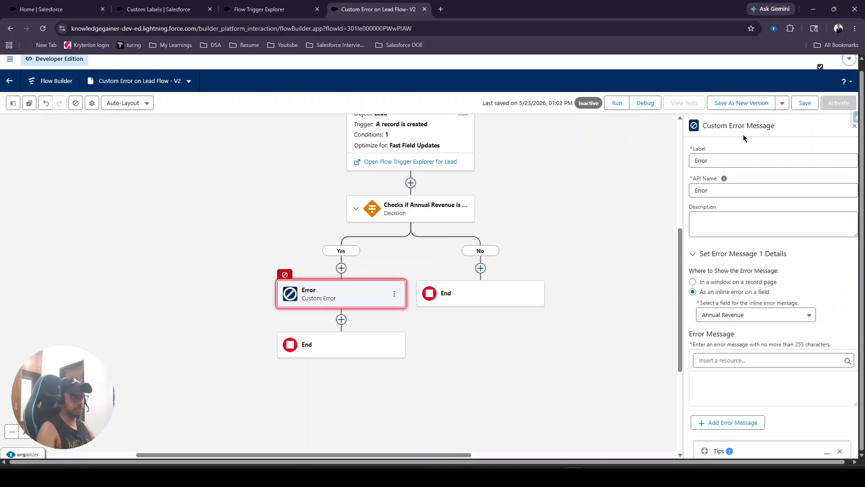
Step: Save the flow with the empty error message, dismiss the errors list and reload Flow Builder
left_click(806, 105)
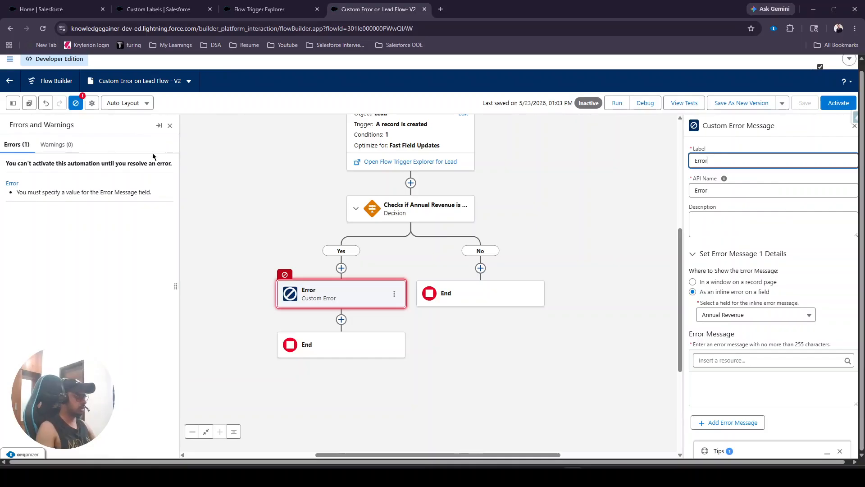
left_click(170, 126)
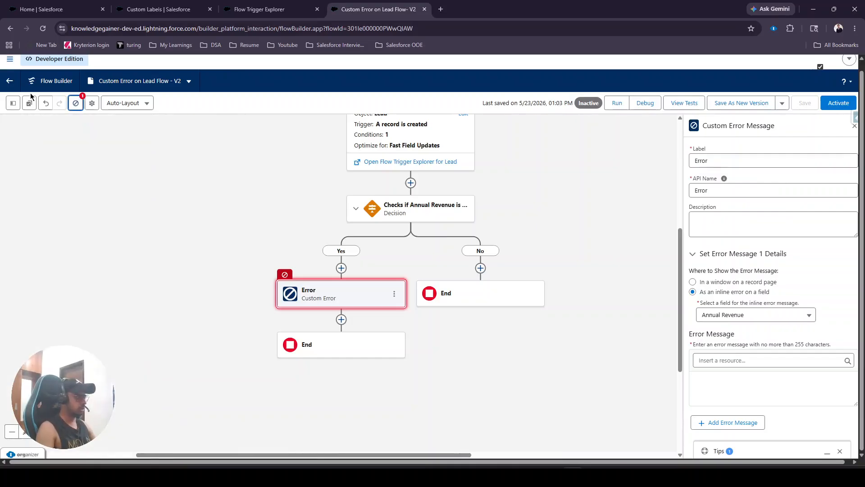
left_click(43, 28)
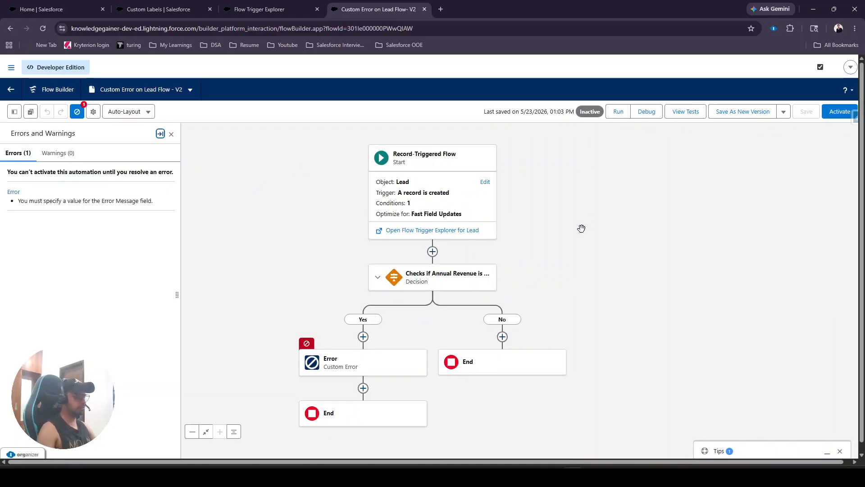
Step: Reopen the Error element and insert the $Label resource Lead_Industry_Error_Message as its error message
left_click(386, 363)
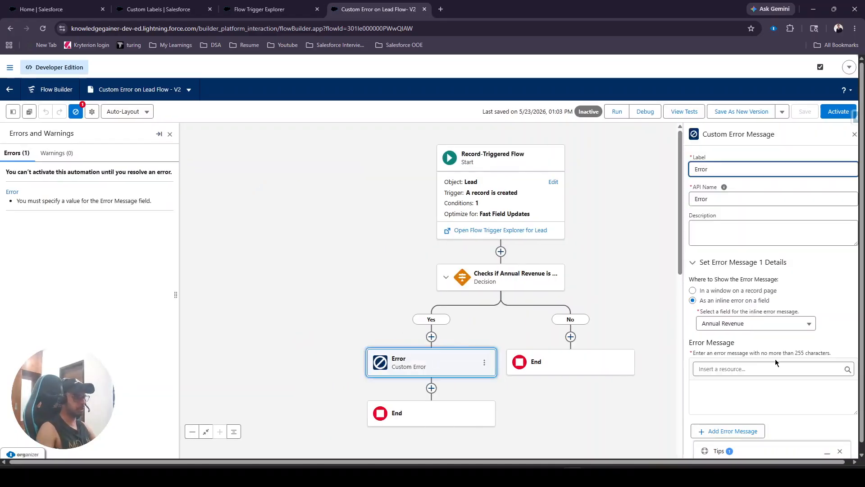
left_click(754, 373)
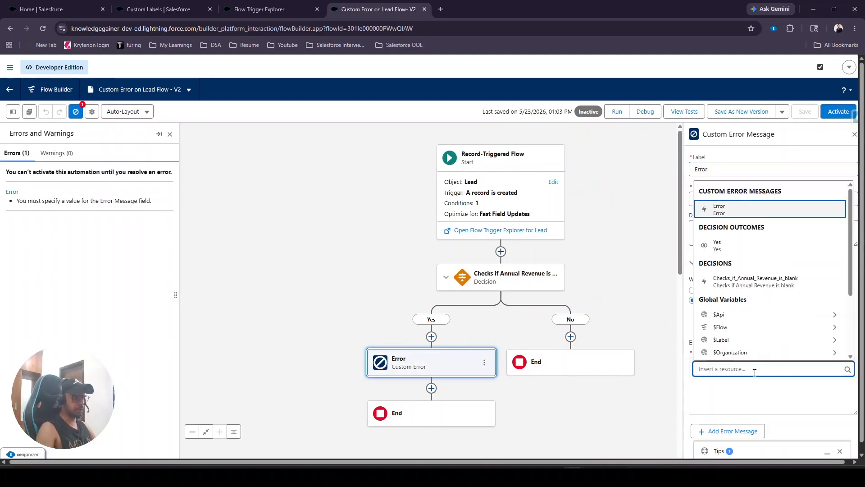
left_click(734, 344)
type("lead")
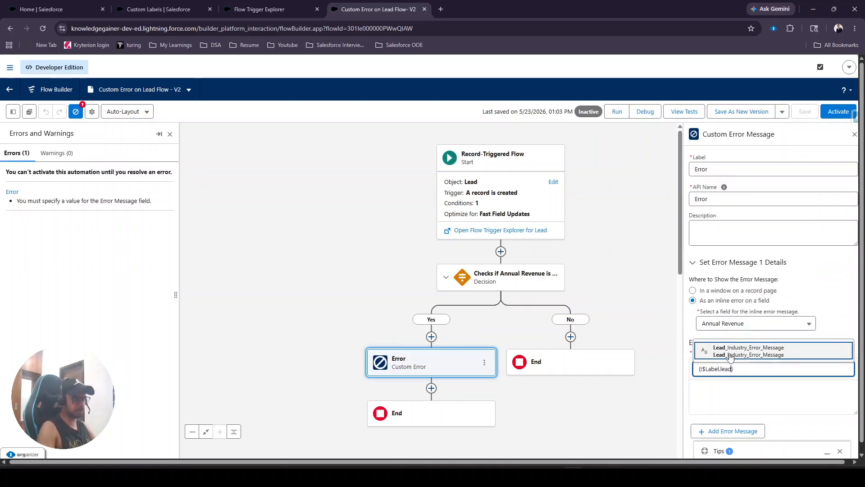
left_click(760, 355)
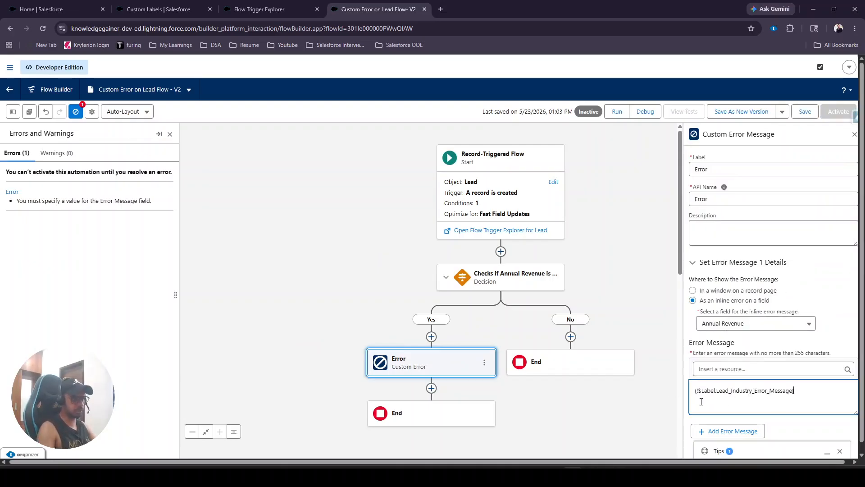
left_click(653, 309)
Step: Save and activate version 2 of Custom Error on Lead Flow
scroll(655, 313, "down", 3)
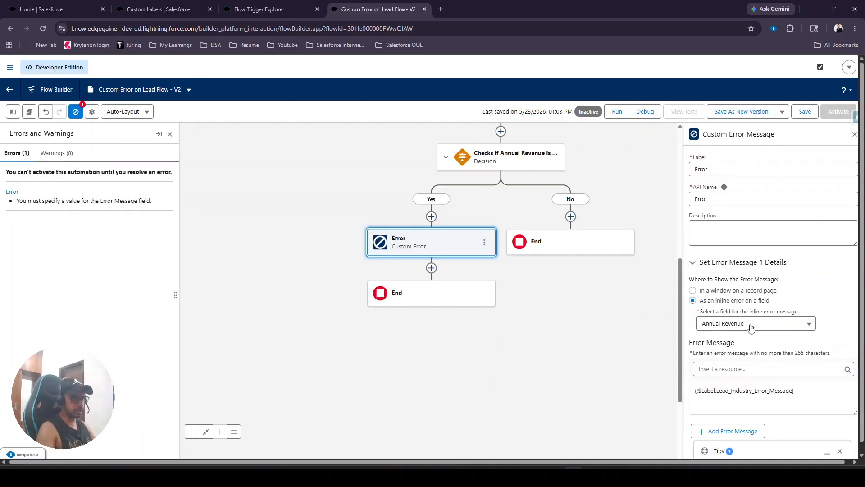
scroll(661, 318, "up", 3)
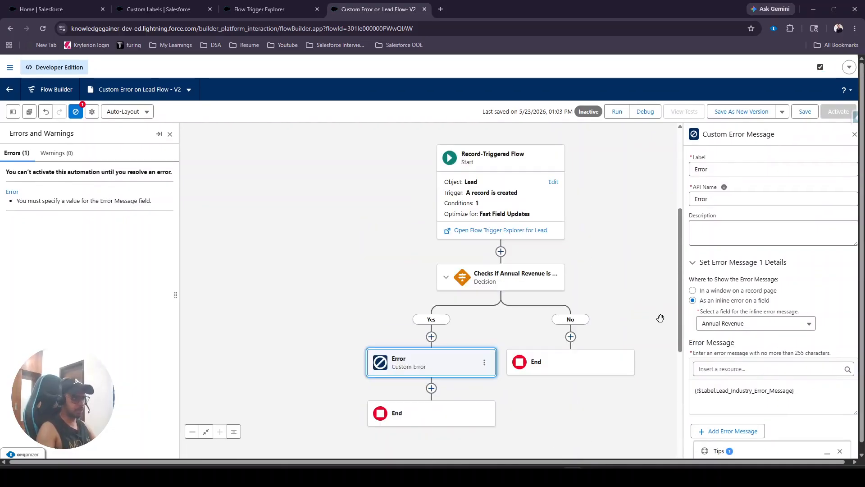
left_click(805, 113)
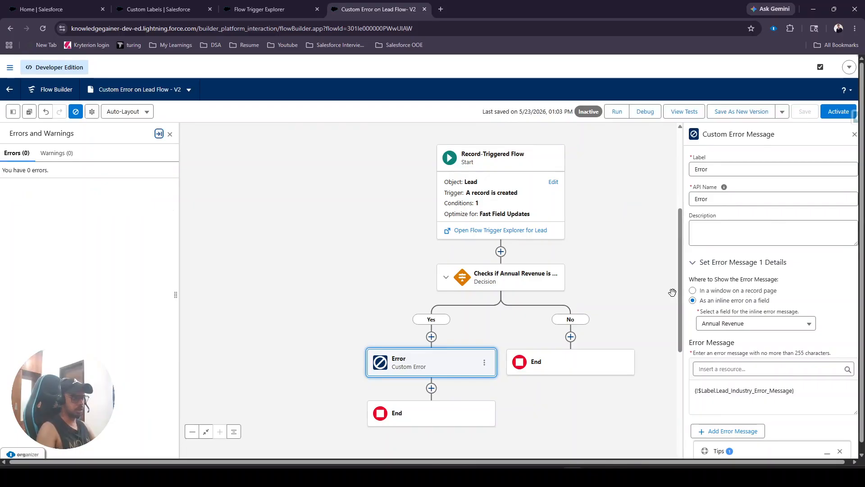
scroll(672, 293, "down", 3)
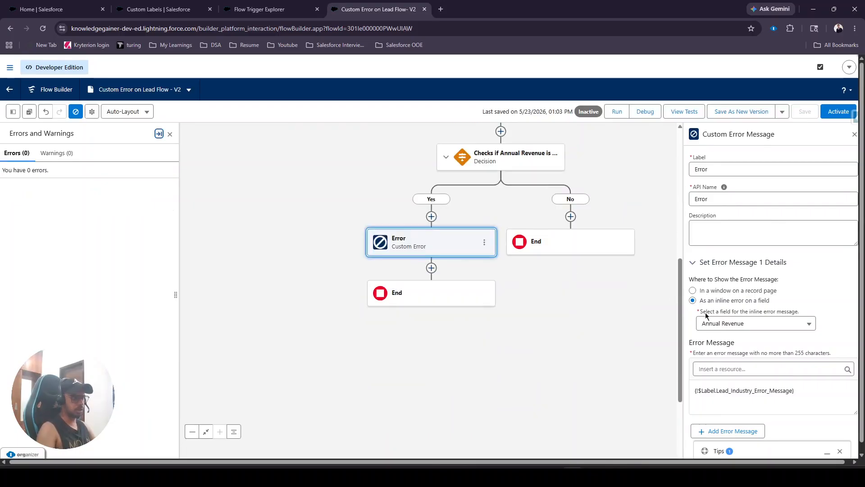
left_click(835, 112)
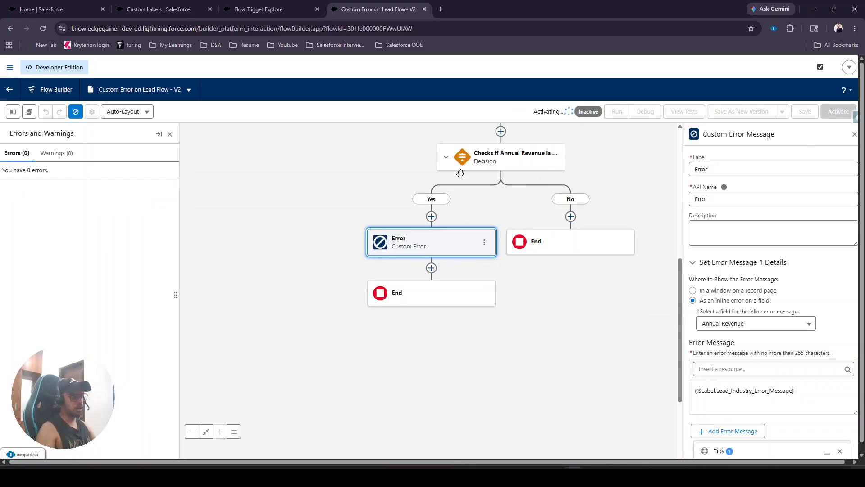
Step: Switch to the custom label's Setup page, search the App Launcher for "lead" and open Leads
left_click(201, 6)
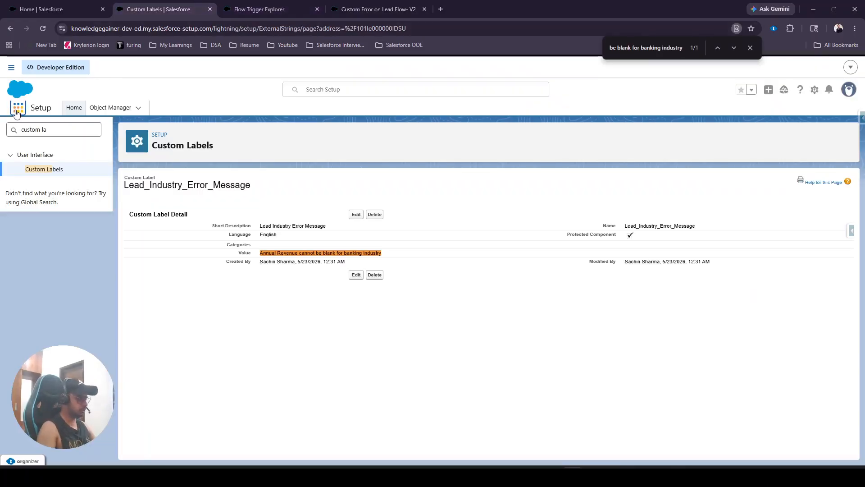
left_click(17, 109)
type("lead")
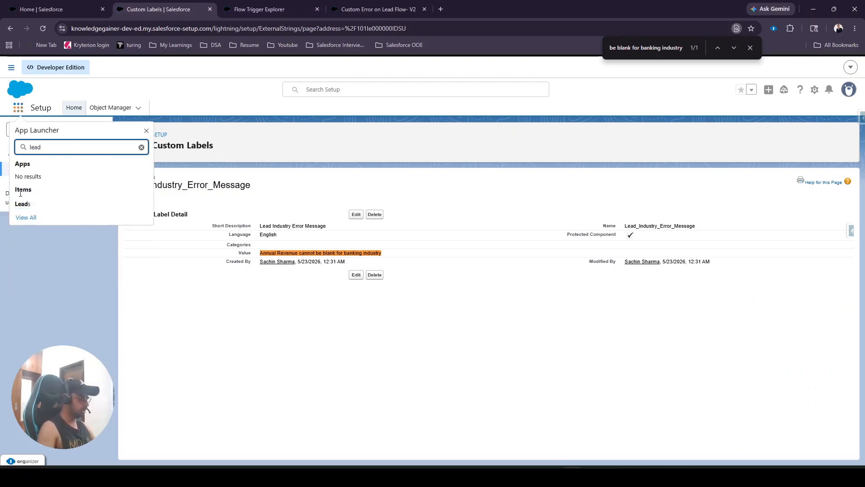
left_click(29, 205)
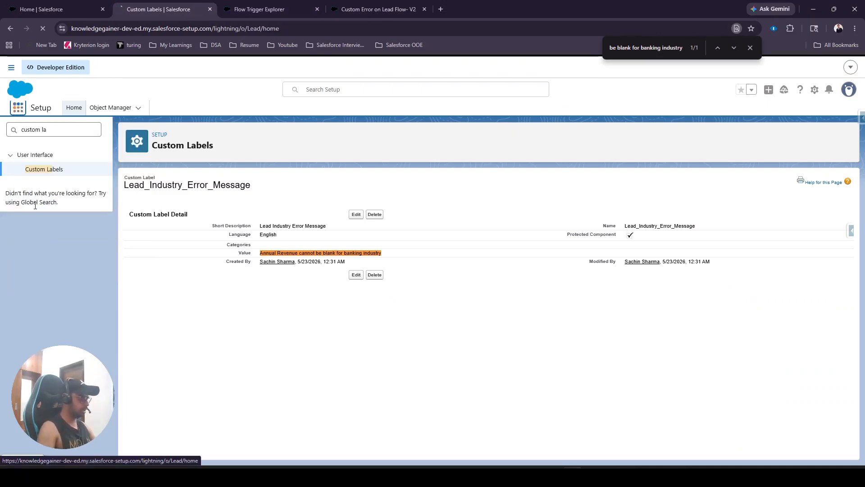
Step: Review the flow's Lead entry conditions and the outcome criteria of the Annual Revenue decision, and close the element's details
left_click(334, 6)
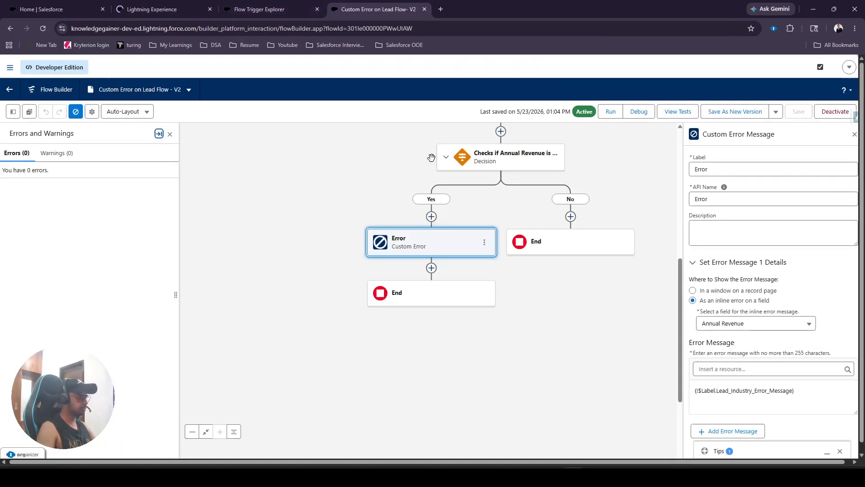
left_click_drag(556, 320, 459, 440)
left_click(415, 204)
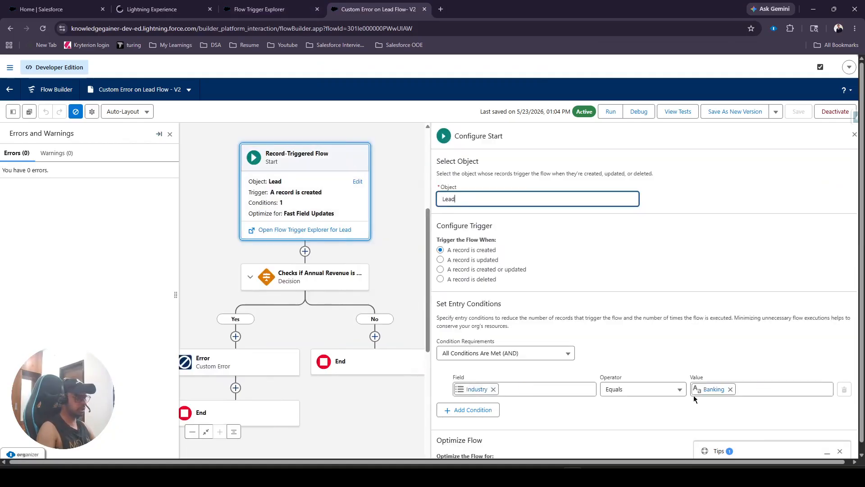
left_click(323, 281)
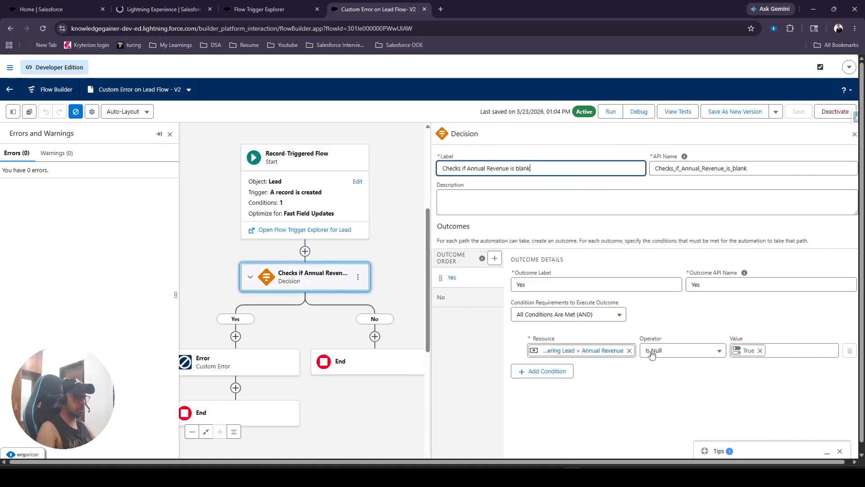
left_click(855, 135)
Step: Return to the Leads list, start a new lead, and enter the lead's last name and the company HDFC
left_click(191, 5)
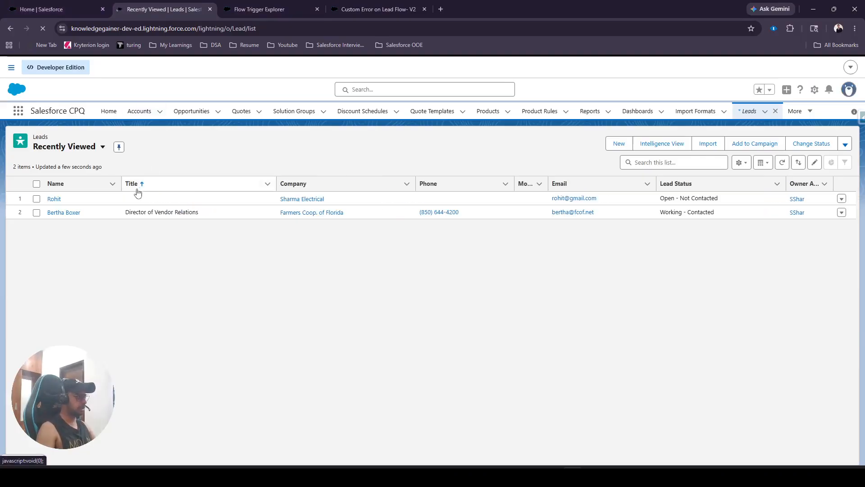
left_click(620, 144)
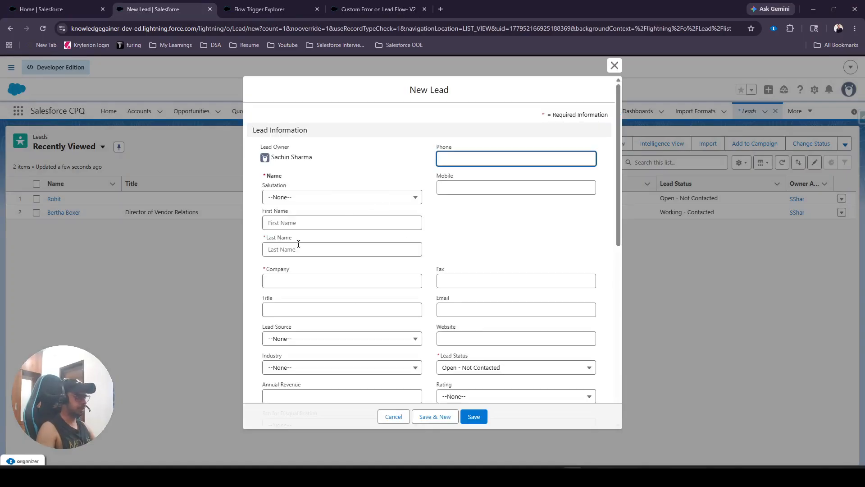
left_click(299, 249)
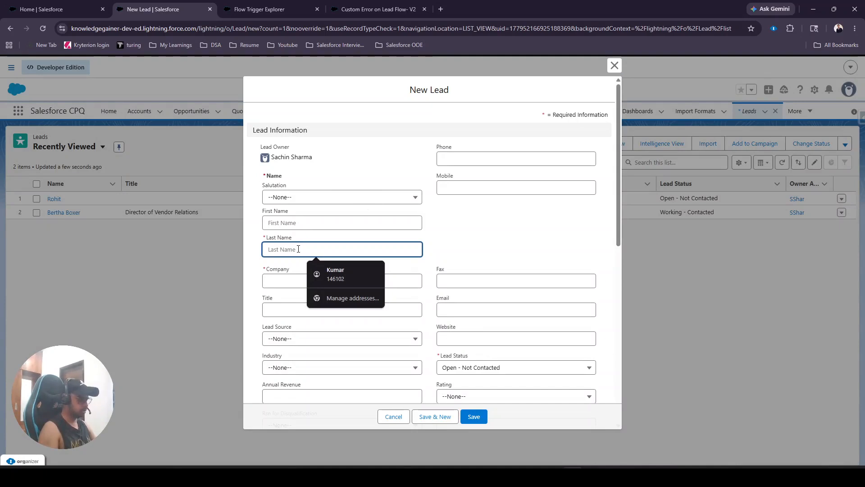
type("Raman")
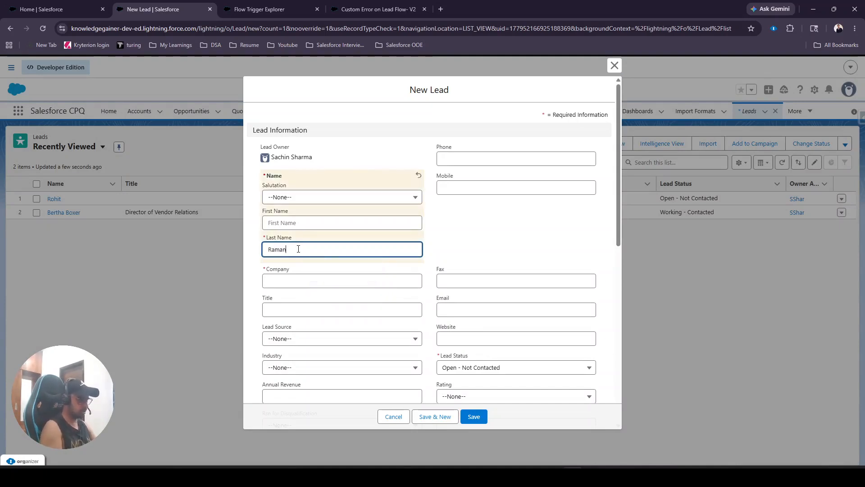
left_click(355, 281)
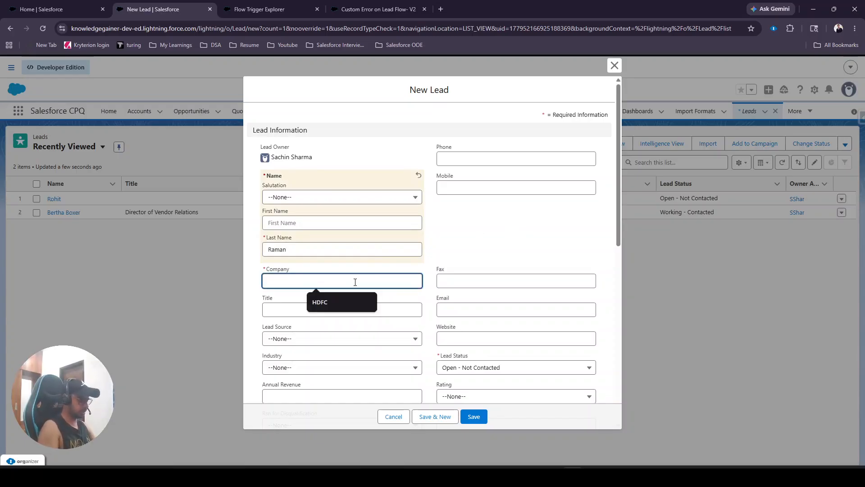
type("HDFC")
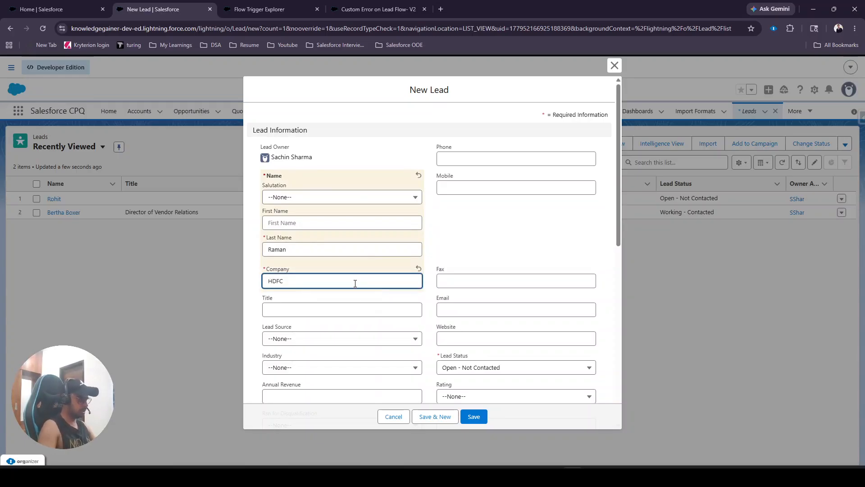
Step: Set the lead's Industry to Banking, leave Annual Revenue blank, try to save the lead and review the Annual Revenue field
scroll(350, 305, "down", 1)
left_click(305, 309)
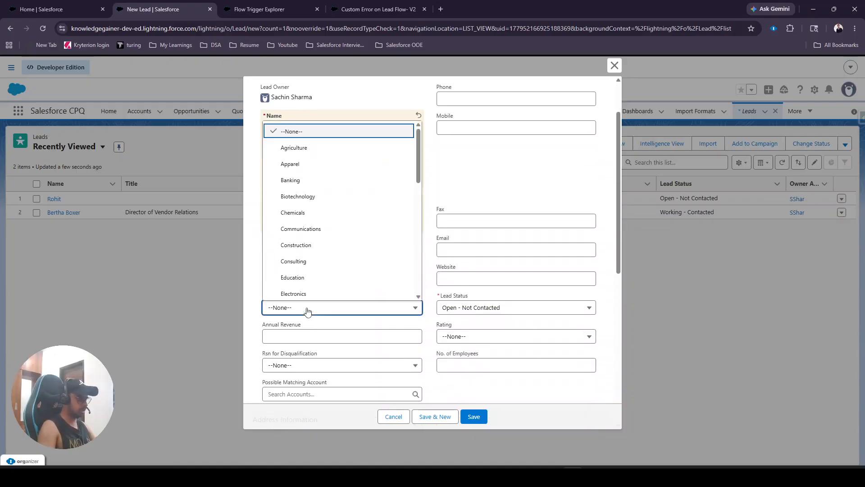
left_click(300, 180)
scroll(332, 309, "up", 1)
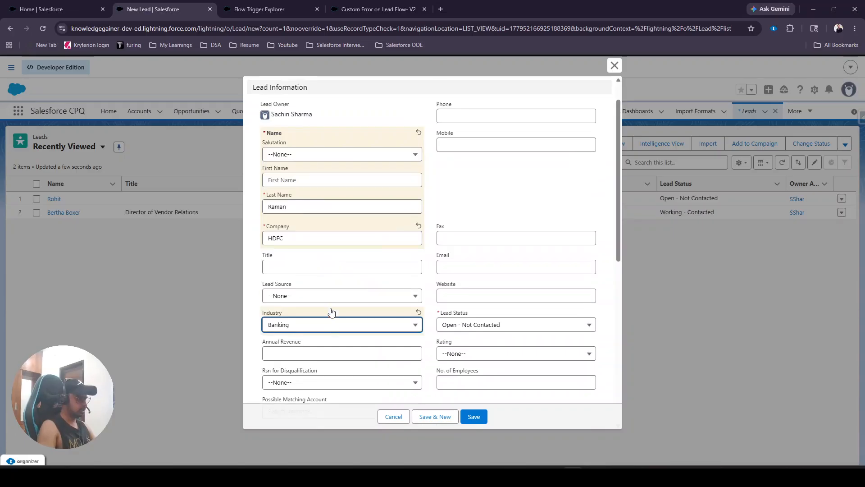
left_click(479, 421)
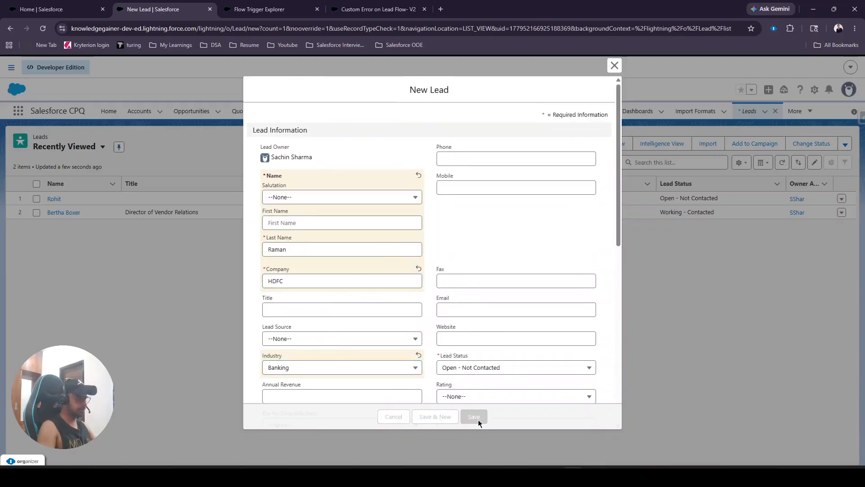
scroll(372, 386, "down", 1)
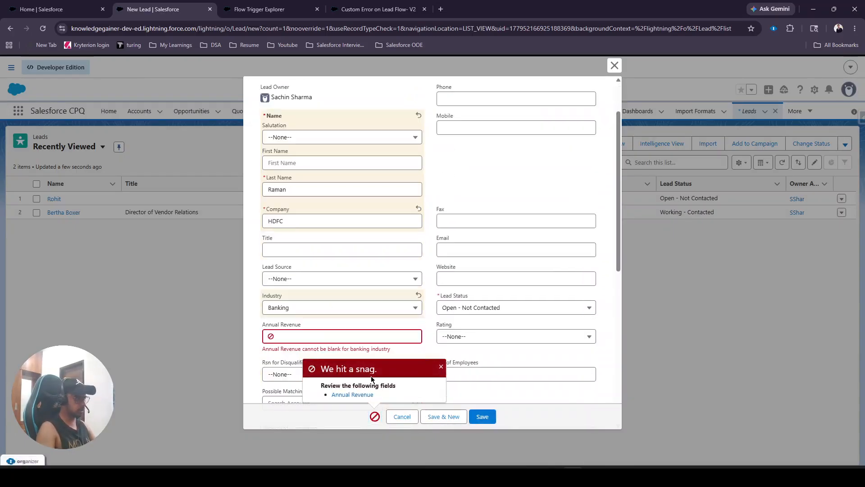
scroll(342, 325, "down", 1)
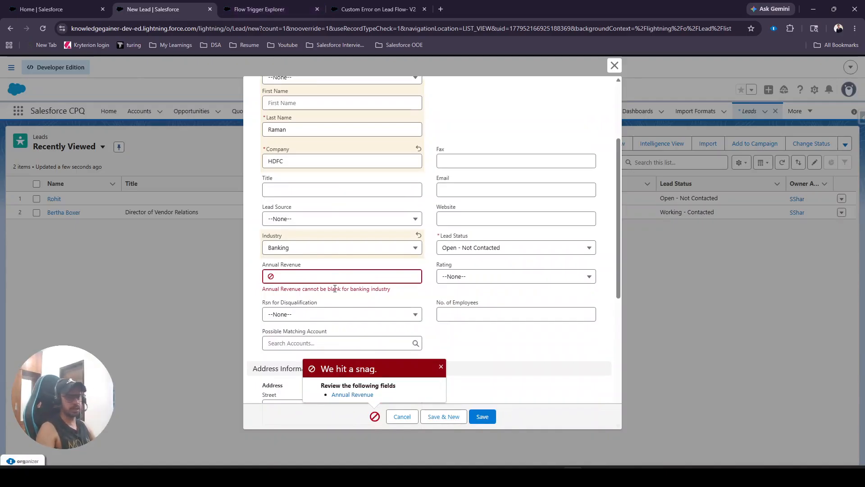
Step: Leave the new lead form open, switch to the Salesforce Home page and open Setup from there
left_click(378, 3)
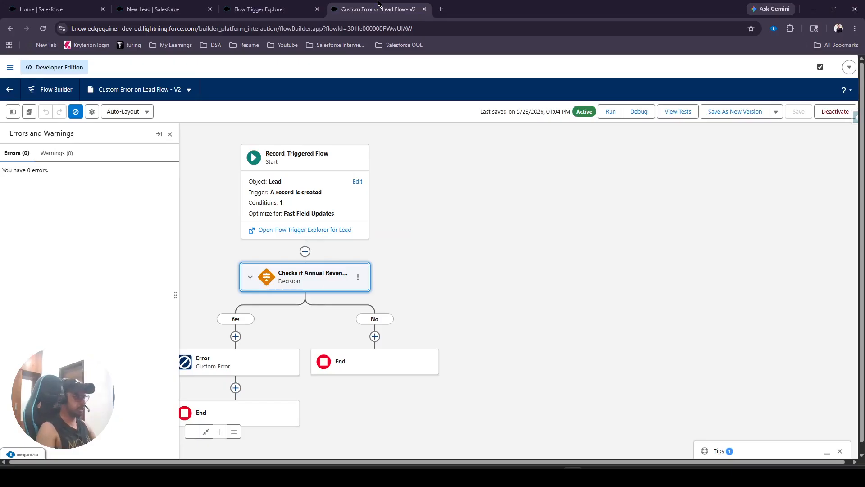
left_click(270, 6)
left_click(153, 6)
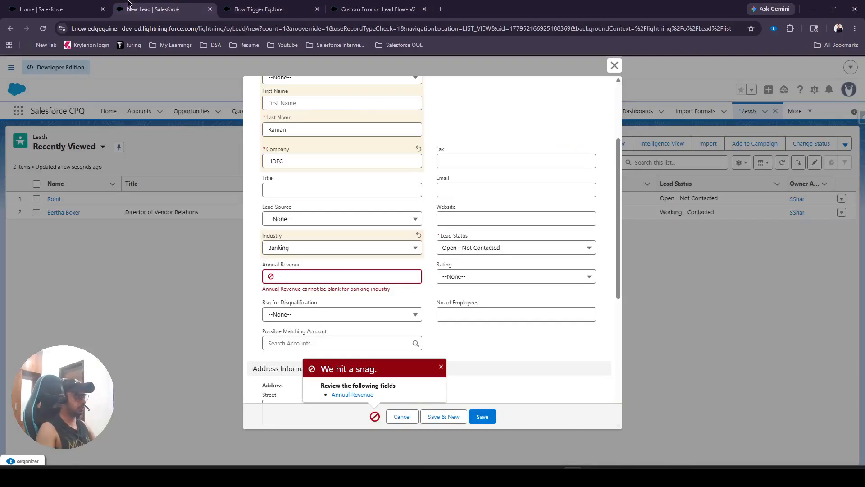
left_click(81, 4)
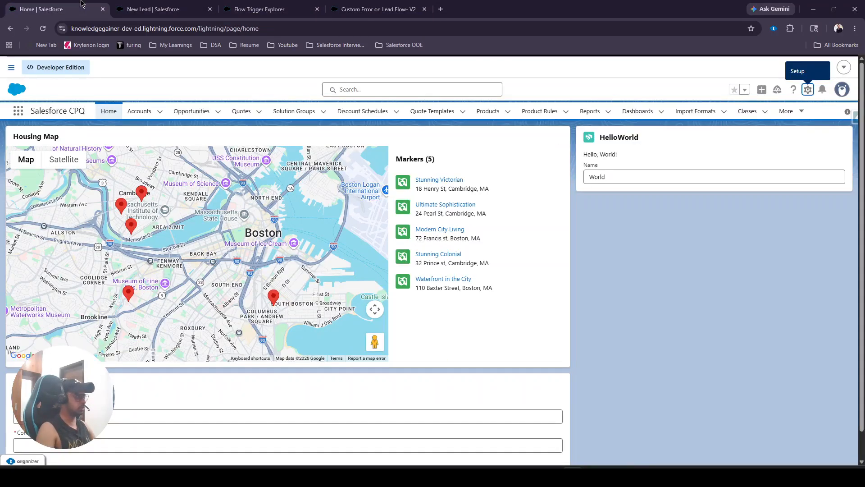
left_click(808, 89)
left_click(755, 129)
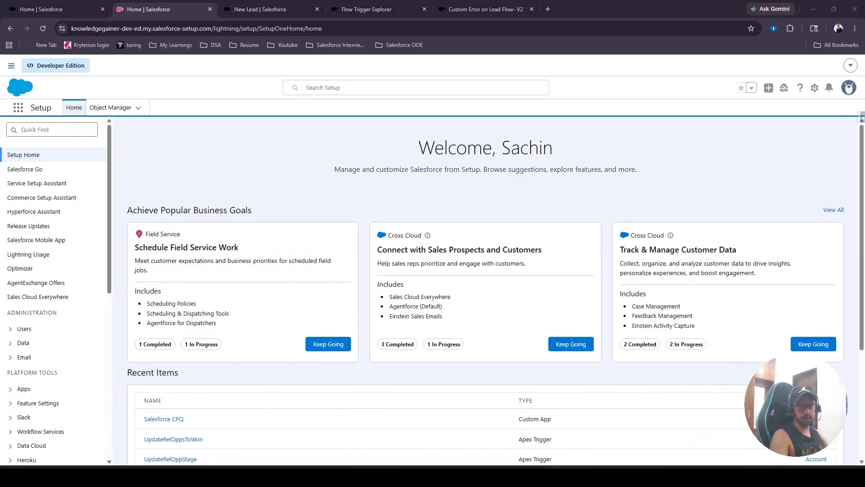
Step: Find "custom label" in Setup and open the Custom Labels page
left_click(76, 128)
type("cus")
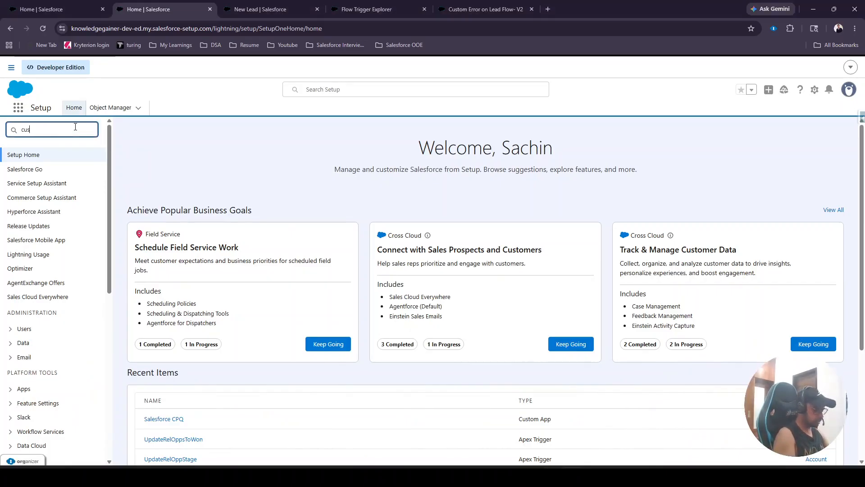
type("tom label")
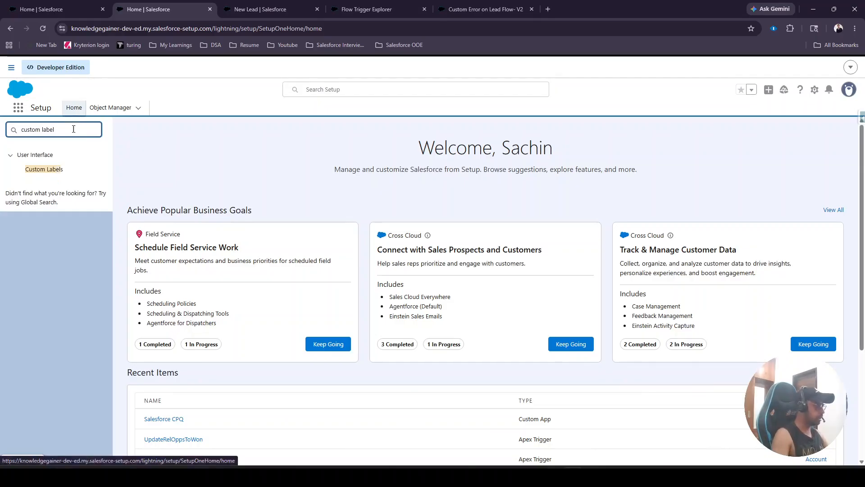
left_click(42, 170)
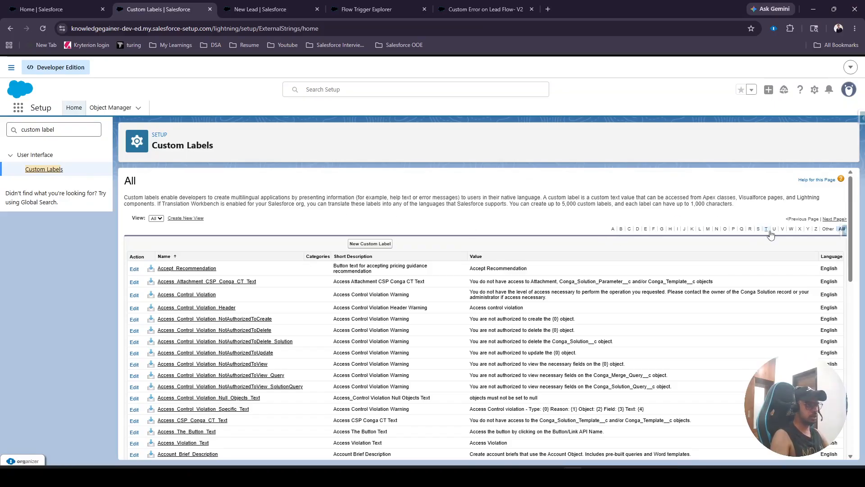
Step: Filter the custom labels to those starting with L and look through the result pages for Lead_Industry_Error_Message
left_click(699, 229)
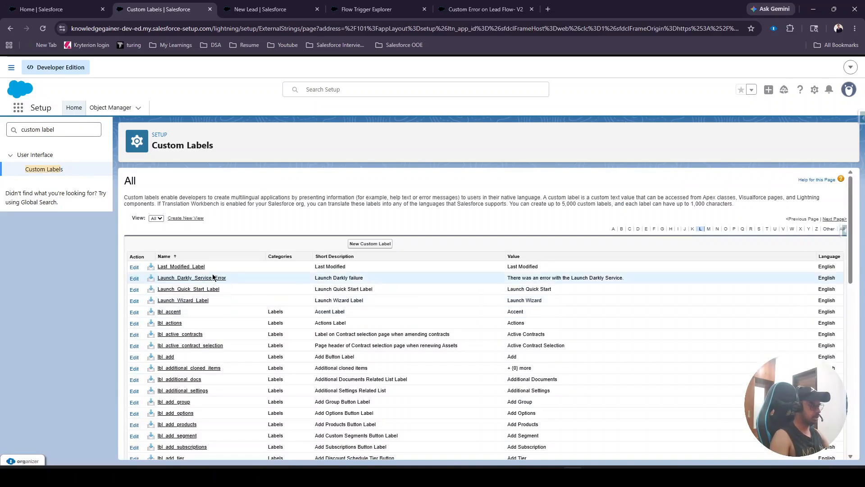
scroll(212, 278, "down", 4)
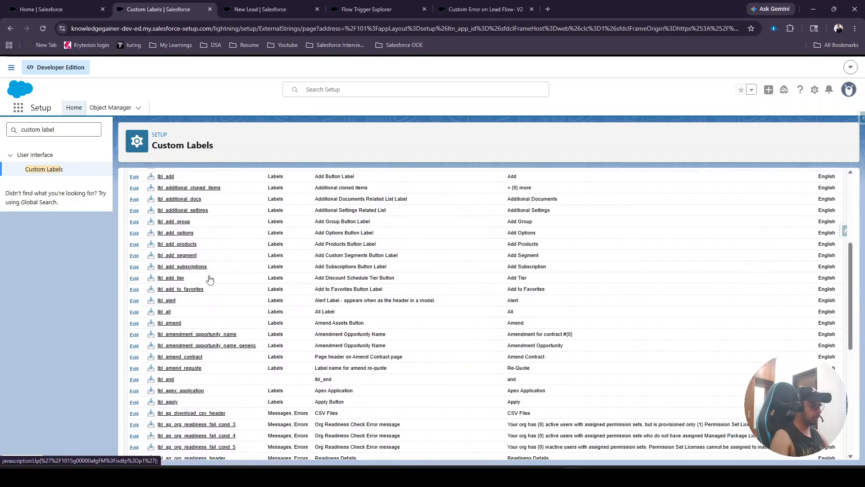
scroll(209, 278, "down", 6)
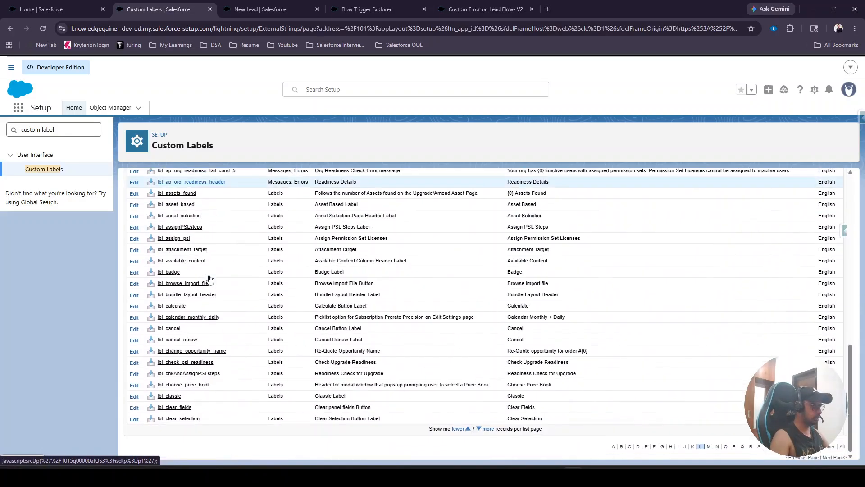
scroll(588, 337, "up", 11)
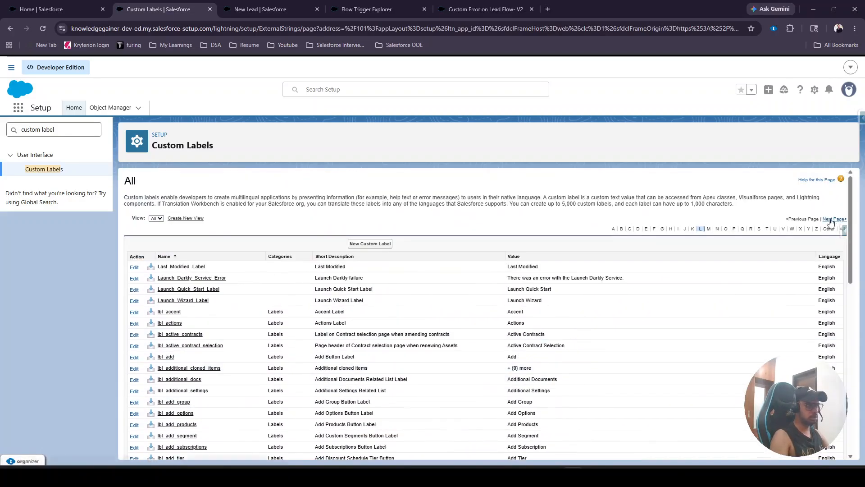
left_click(833, 220)
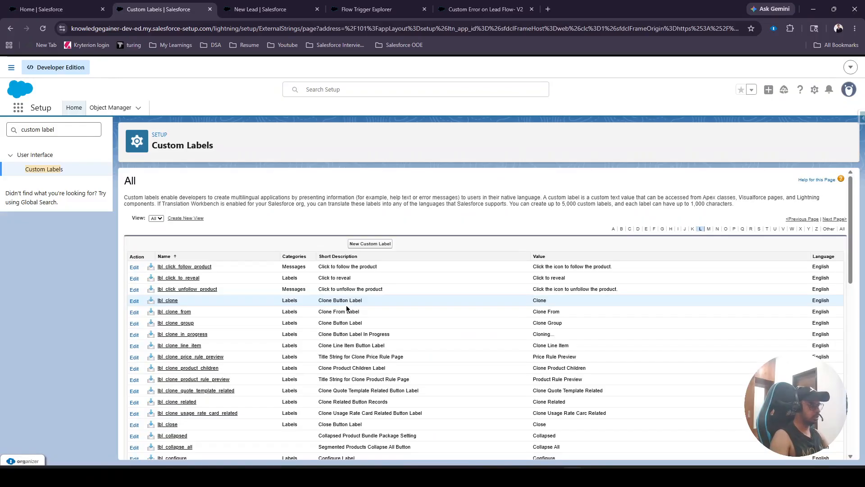
scroll(346, 308, "down", 10)
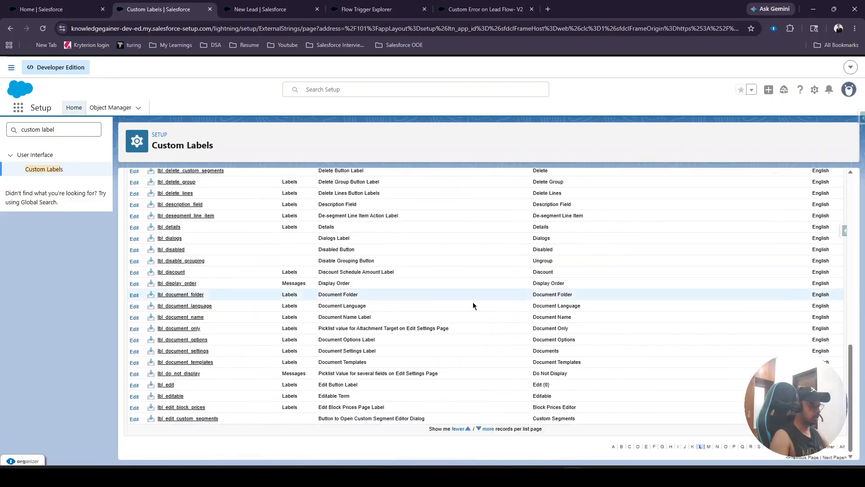
scroll(753, 294, "up", 10)
left_click(829, 219)
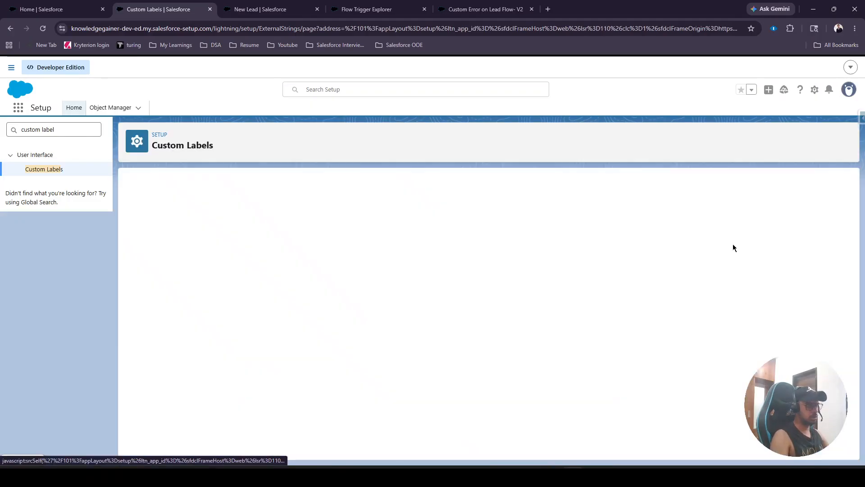
scroll(442, 305, "down", 10)
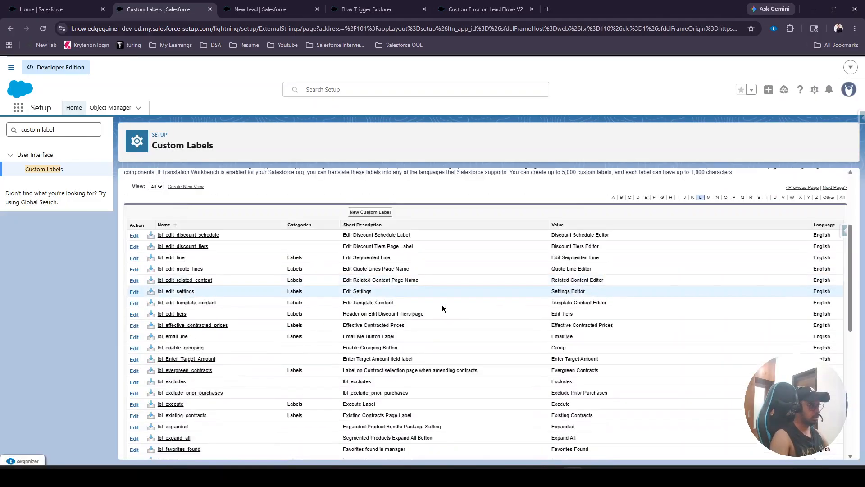
scroll(752, 316, "up", 10)
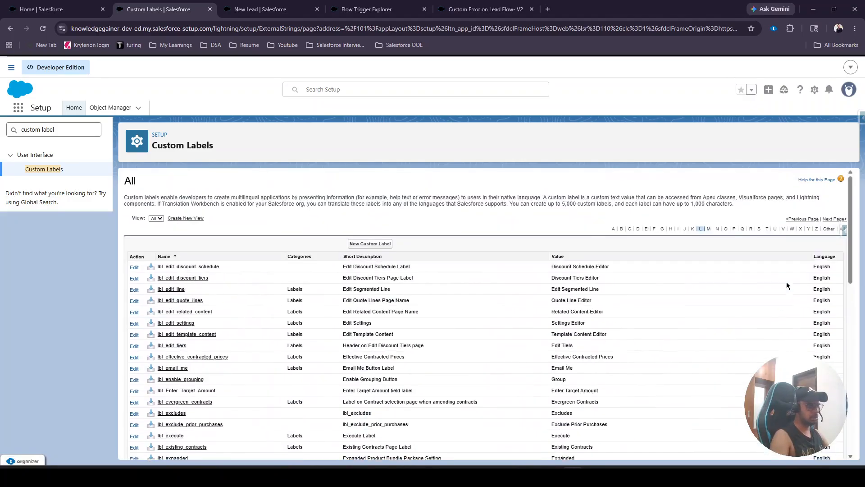
left_click(828, 220)
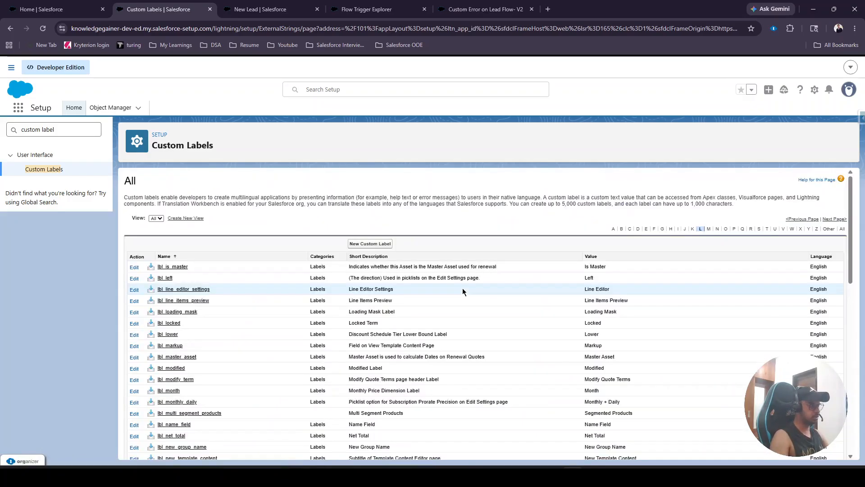
scroll(464, 290, "down", 7)
scroll(721, 261, "up", 7)
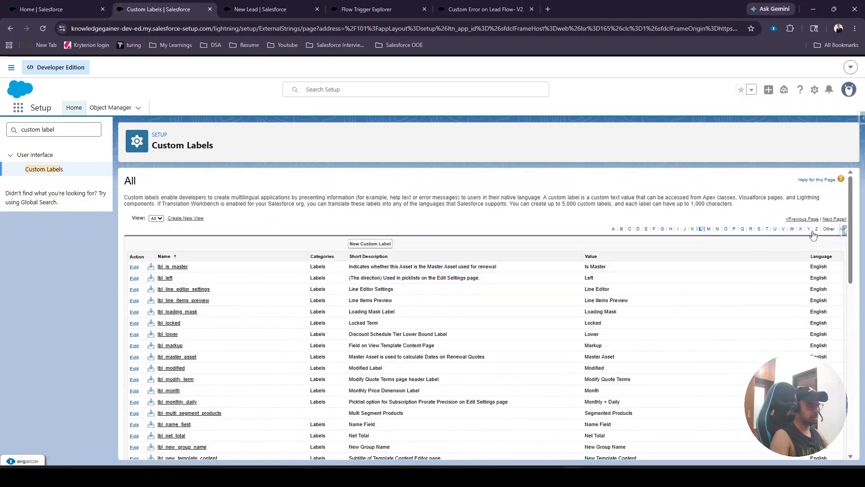
left_click(832, 219)
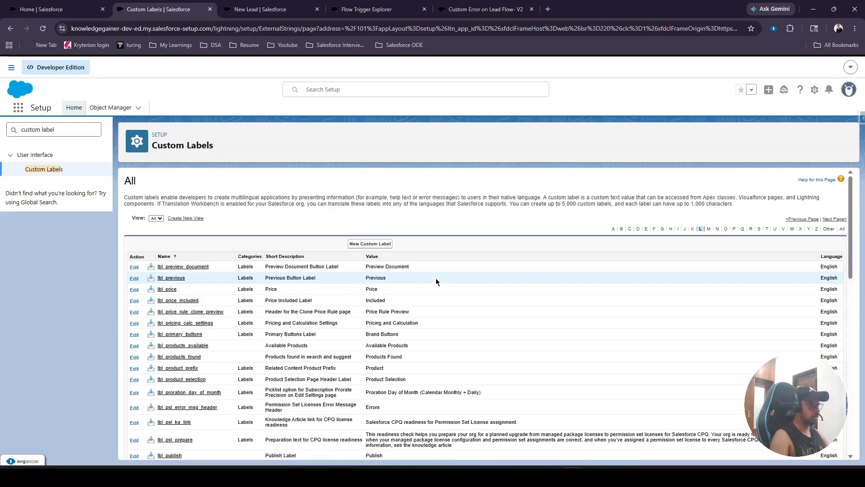
scroll(436, 277, "down", 10)
scroll(585, 309, "up", 10)
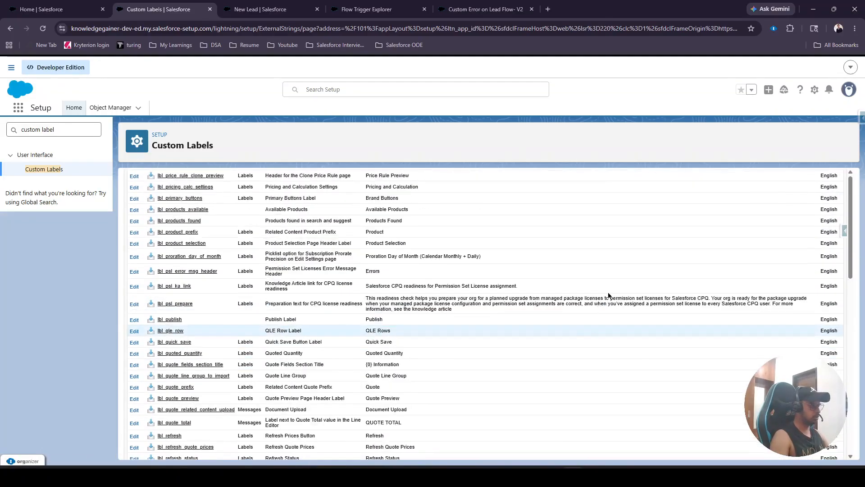
left_click(834, 219)
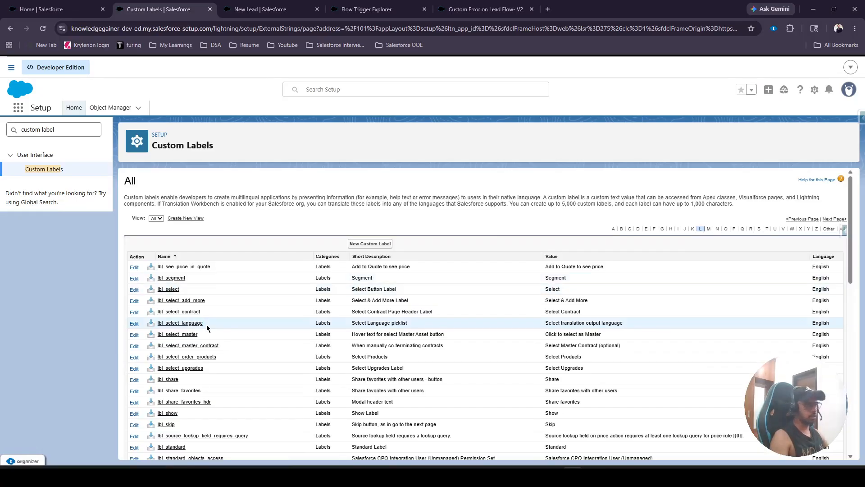
scroll(236, 301, "down", 8)
scroll(236, 304, "up", 9)
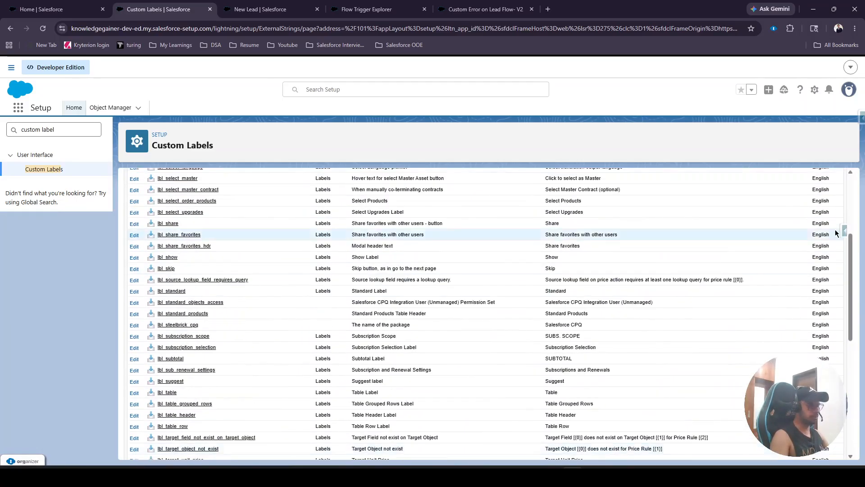
left_click(831, 220)
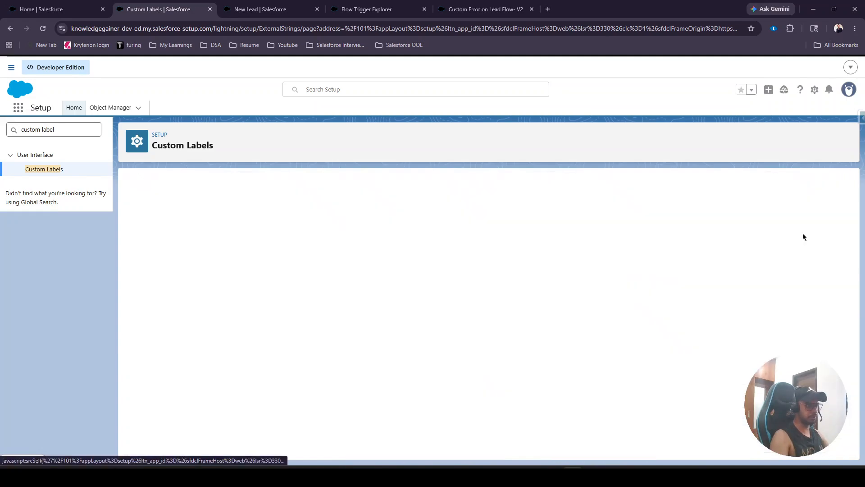
scroll(411, 308, "down", 1)
scroll(411, 307, "down", 9)
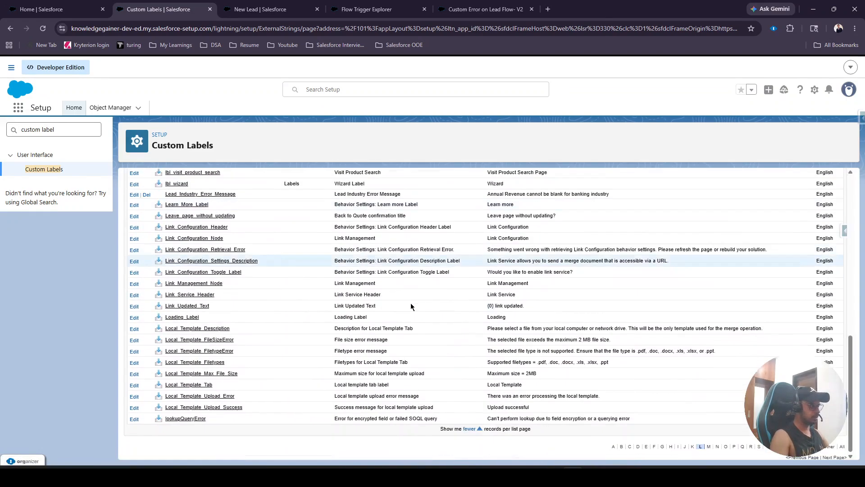
Step: Open the Lead_Industry_Error_Message custom label in a new browser tab and compare it with the error on the new lead form
scroll(411, 308, "up", 3)
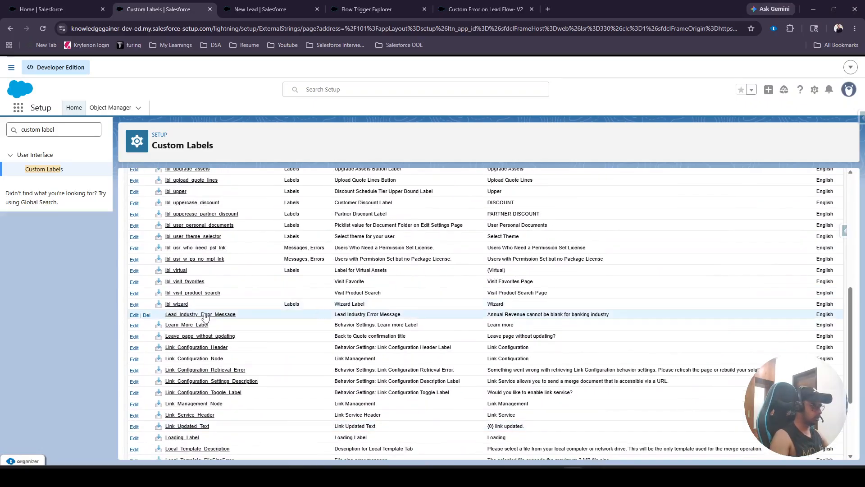
right_click(189, 316)
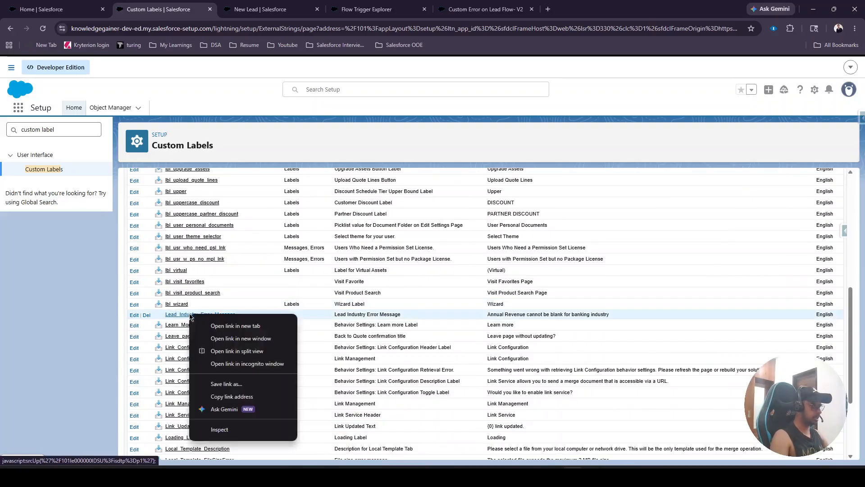
left_click(216, 325)
left_click(265, 4)
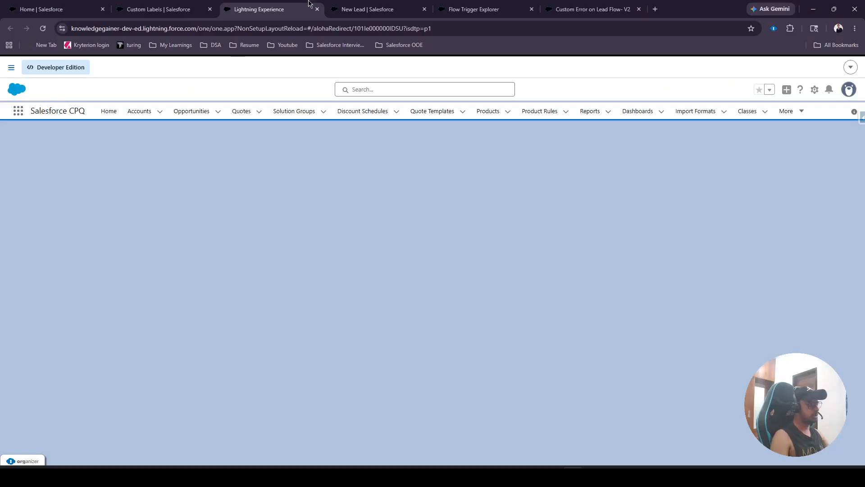
left_click(378, 9)
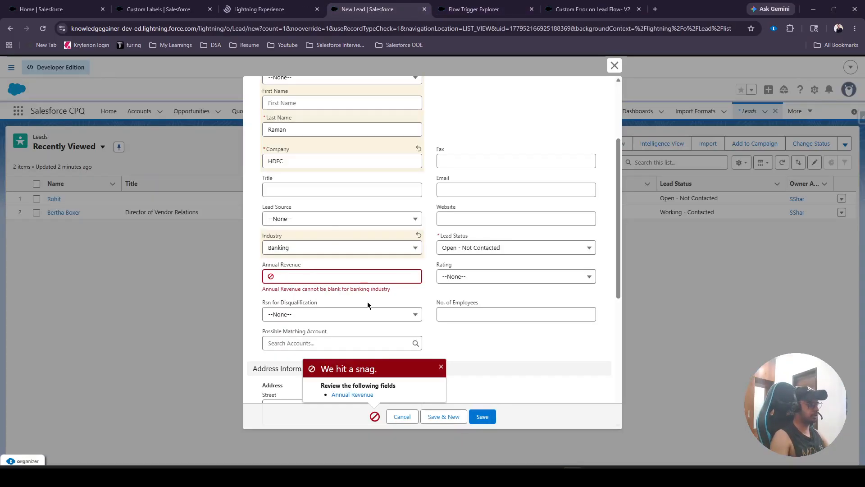
left_click(273, 6)
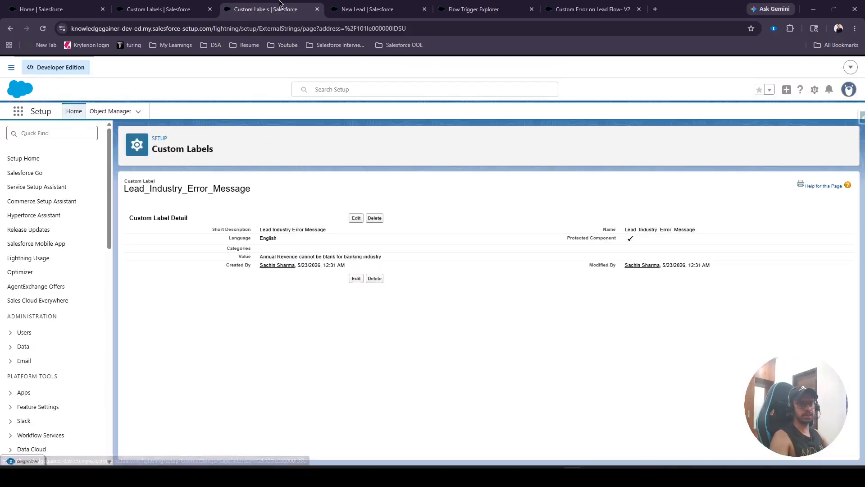
Step: Change the custom label's value to "Annual Revenue is mandatory for banking industry" and save it
left_click(357, 218)
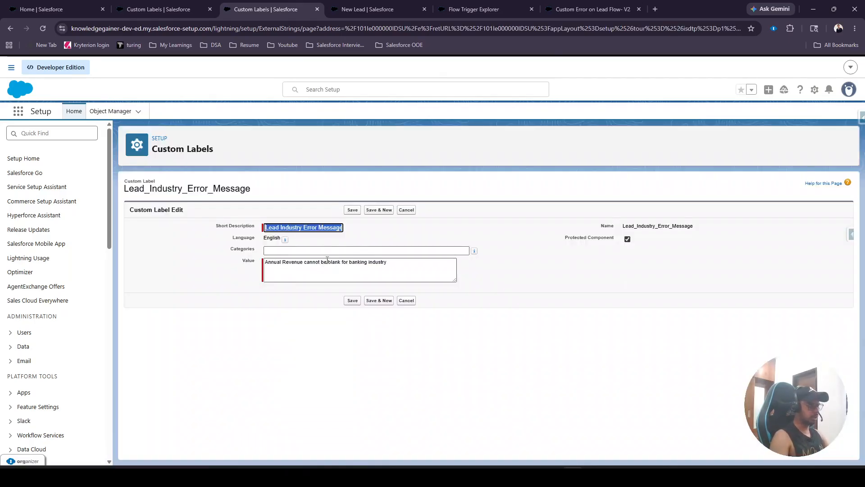
left_click(341, 261)
key("ctrl+BackSpace")
key("ctrl+BackSpace")
key("ctrl+BackSpace")
type("is manda")
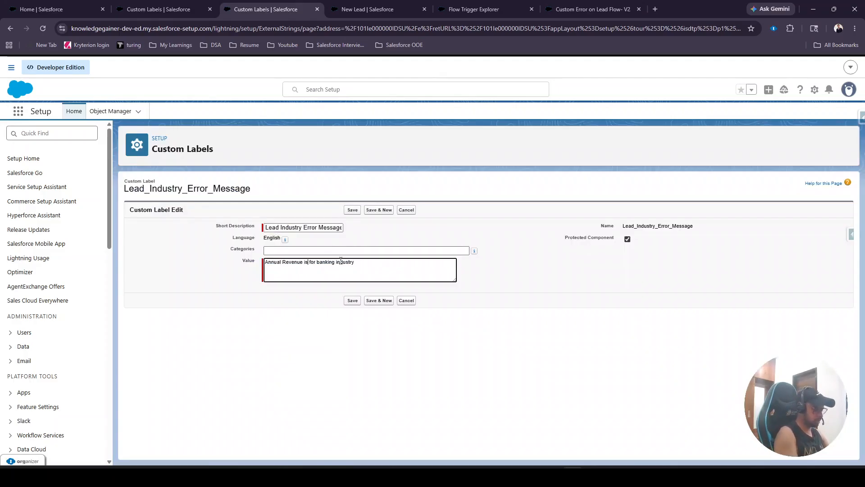
type("tory")
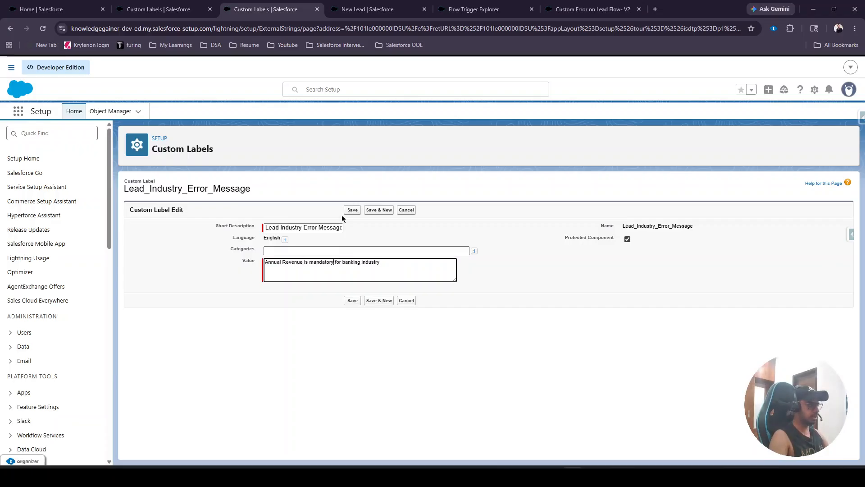
left_click(351, 302)
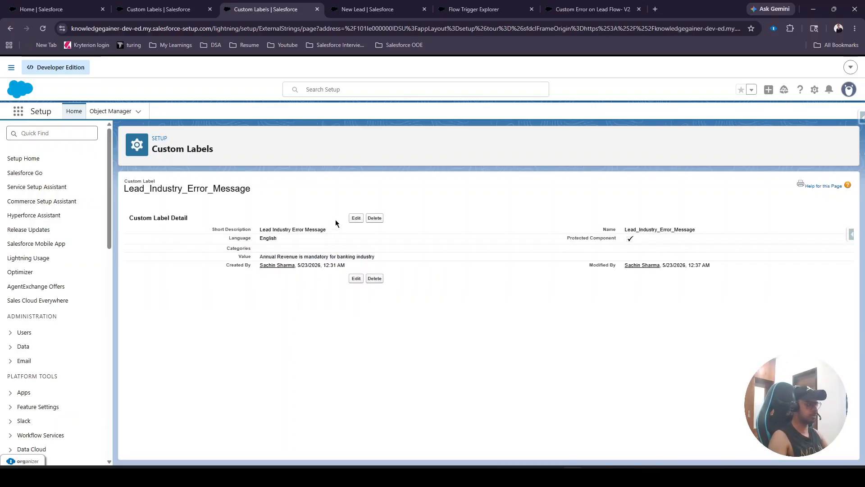
Step: Return to the open new lead form, cancel it and reload the Leads page
left_click(369, 9)
left_click(466, 6)
left_click(370, 9)
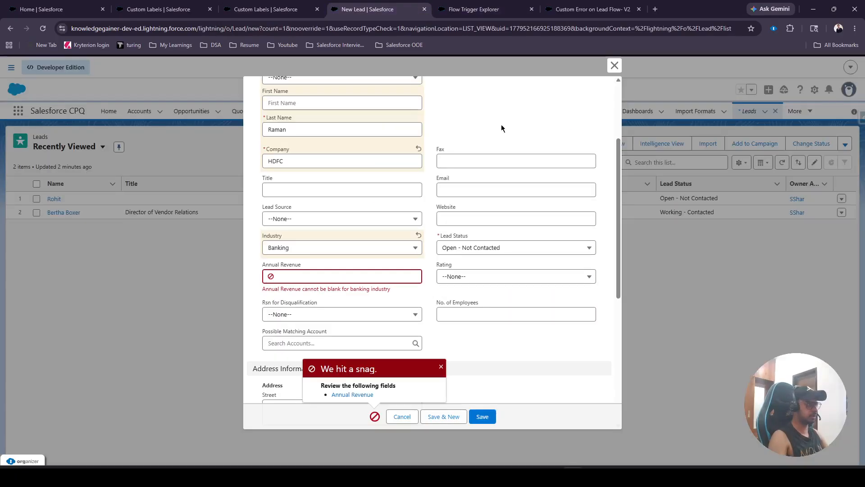
left_click(410, 418)
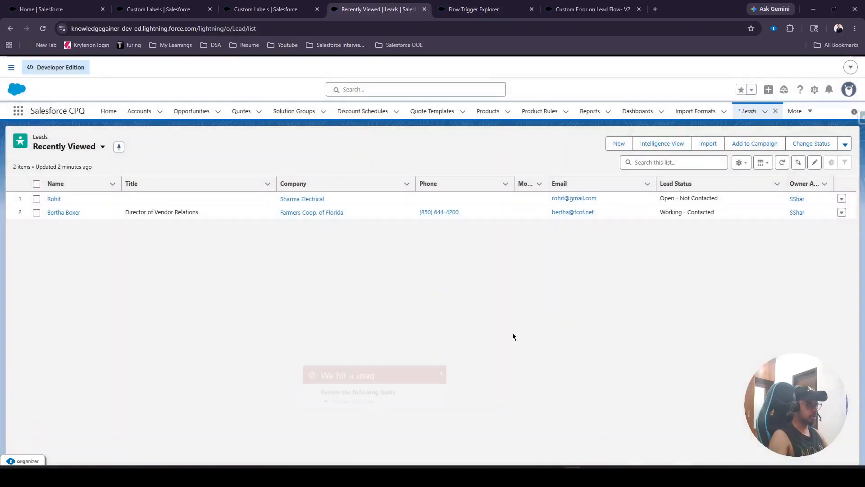
left_click(44, 29)
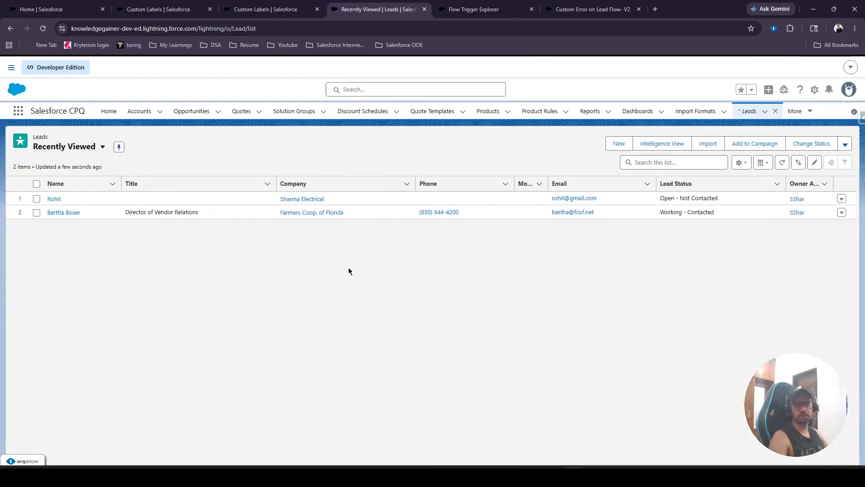
Step: Start a new lead, enter the lead's last name and set the Company to HDFC
left_click(615, 145)
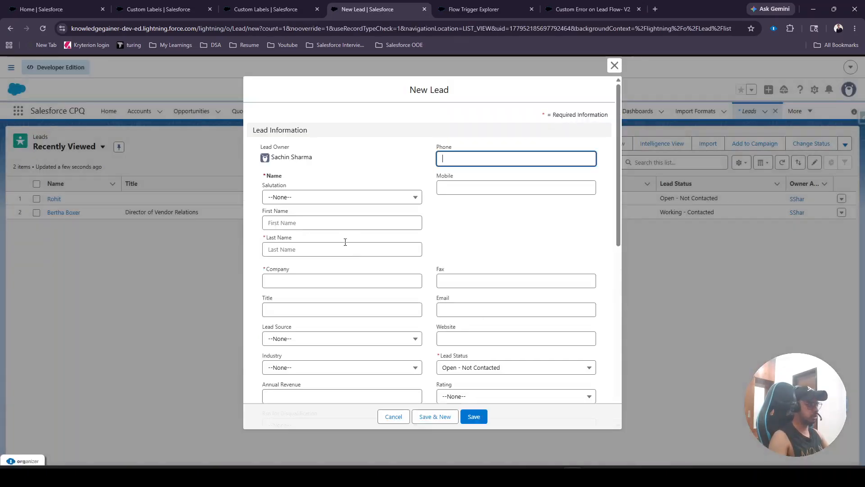
left_click(326, 245)
type("R")
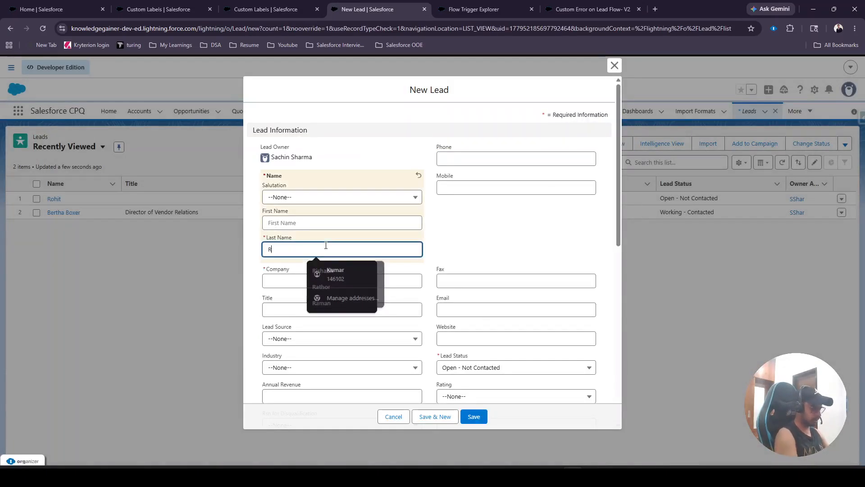
type("aman")
left_click(347, 283)
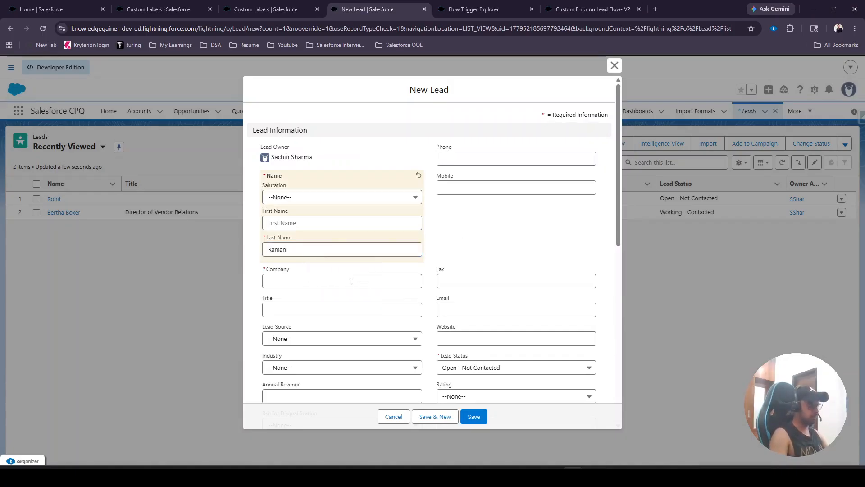
left_click(323, 295)
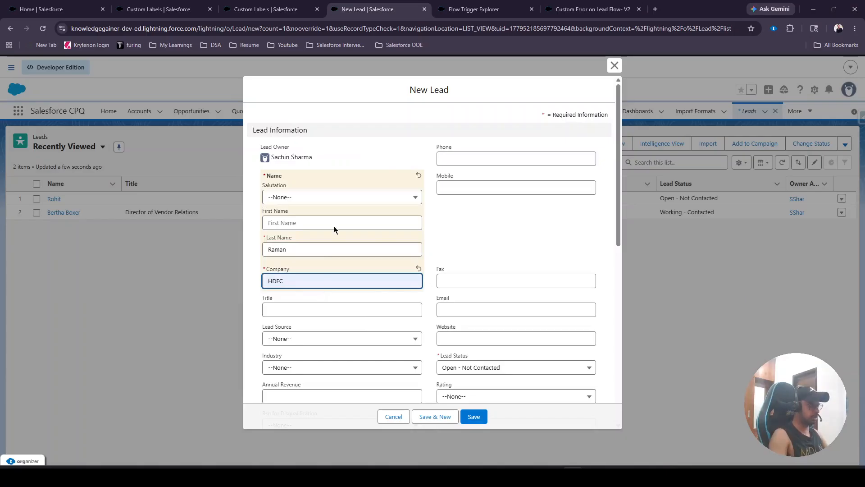
Step: Set the Industry to Banking, try to save the lead without Annual Revenue and check the error text under that field
scroll(349, 197, "down", 3)
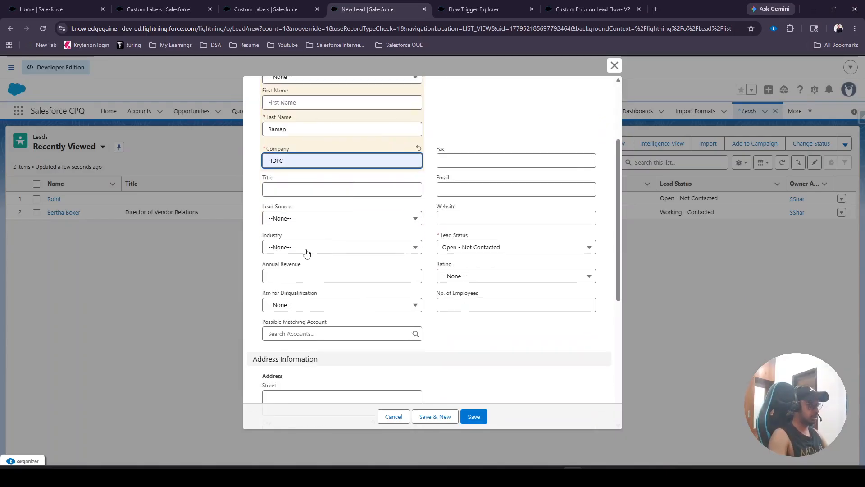
left_click(307, 252)
left_click(289, 313)
scroll(310, 291, "down", 1)
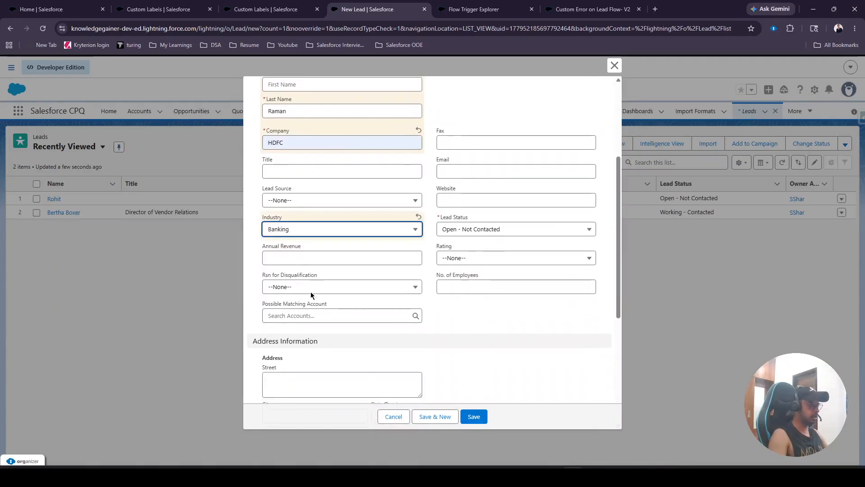
scroll(310, 291, "down", 1)
left_click(473, 416)
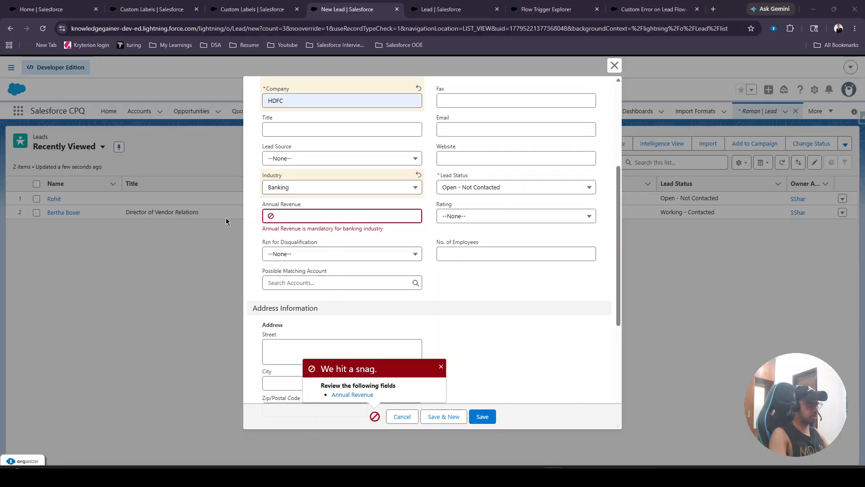
left_click_drag(261, 233, 385, 235)
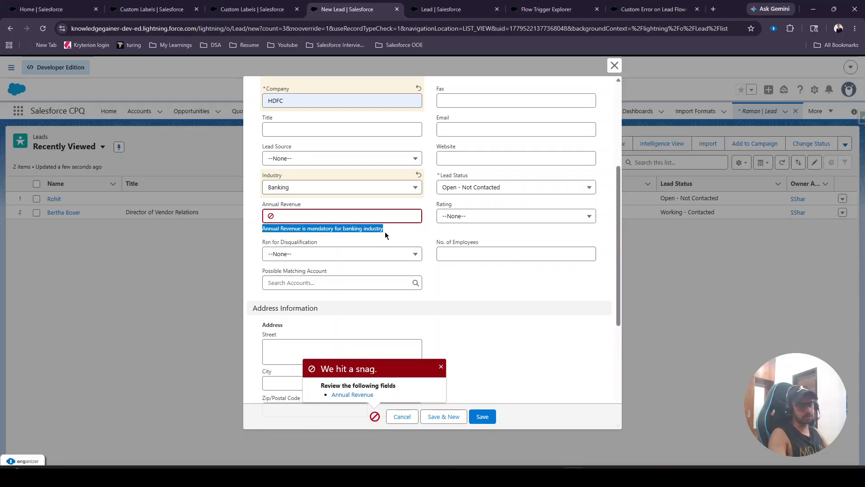